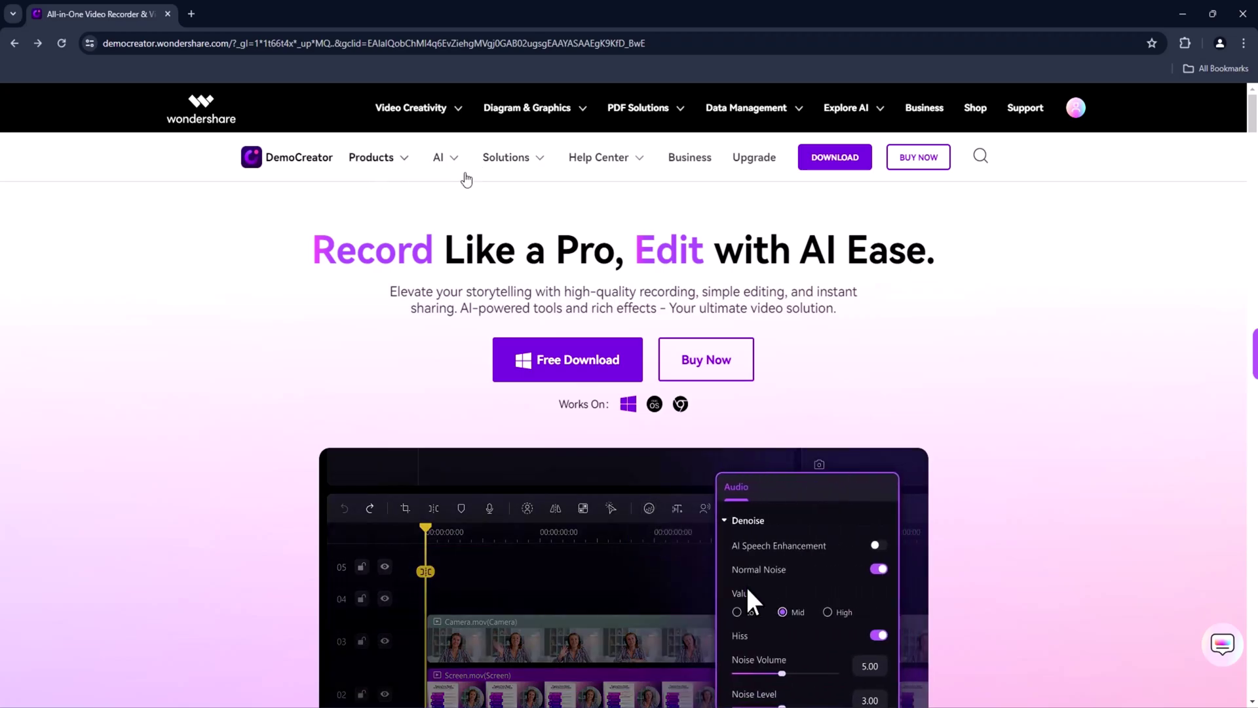
click(721, 362)
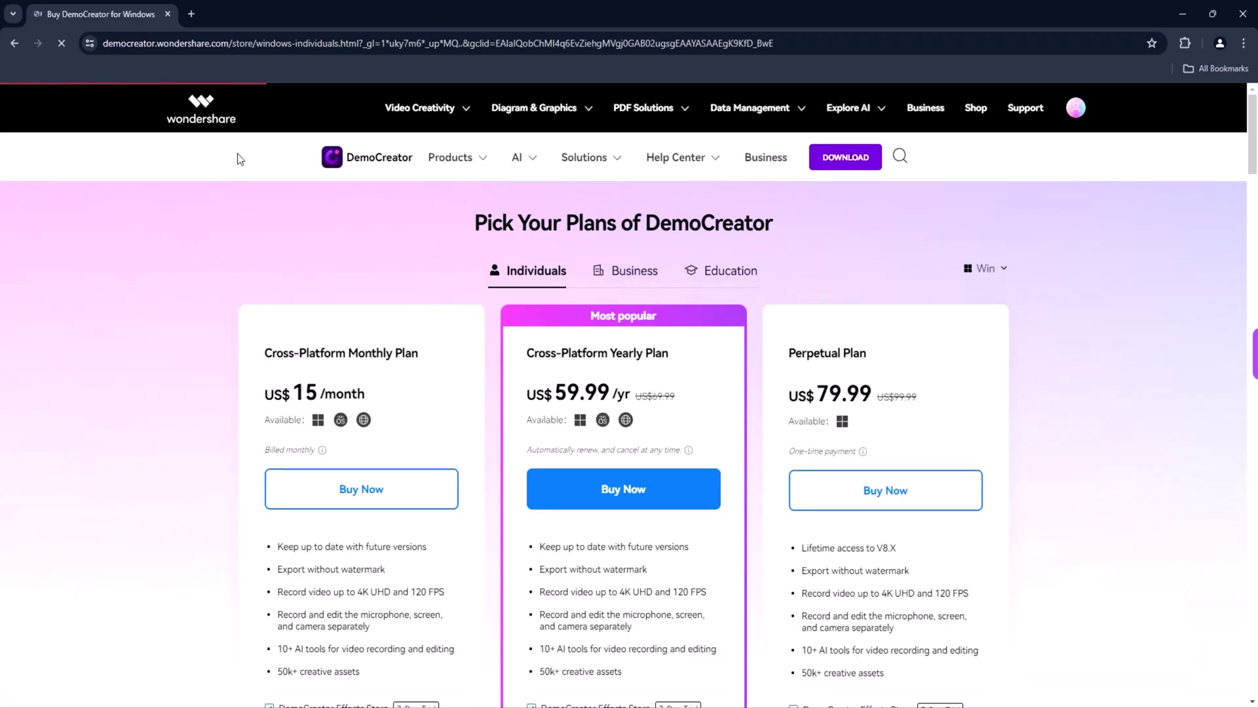
click(14, 43)
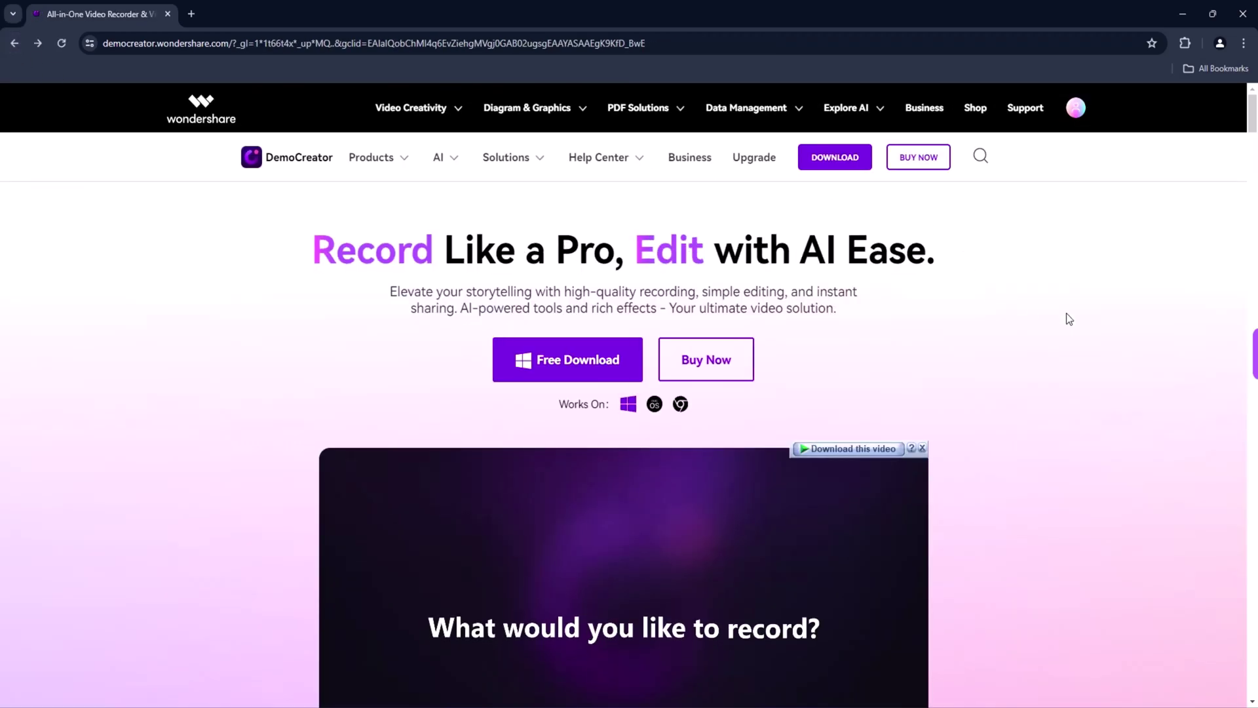
scroll(1075, 325, down, 2)
scroll(1084, 331, down, 15)
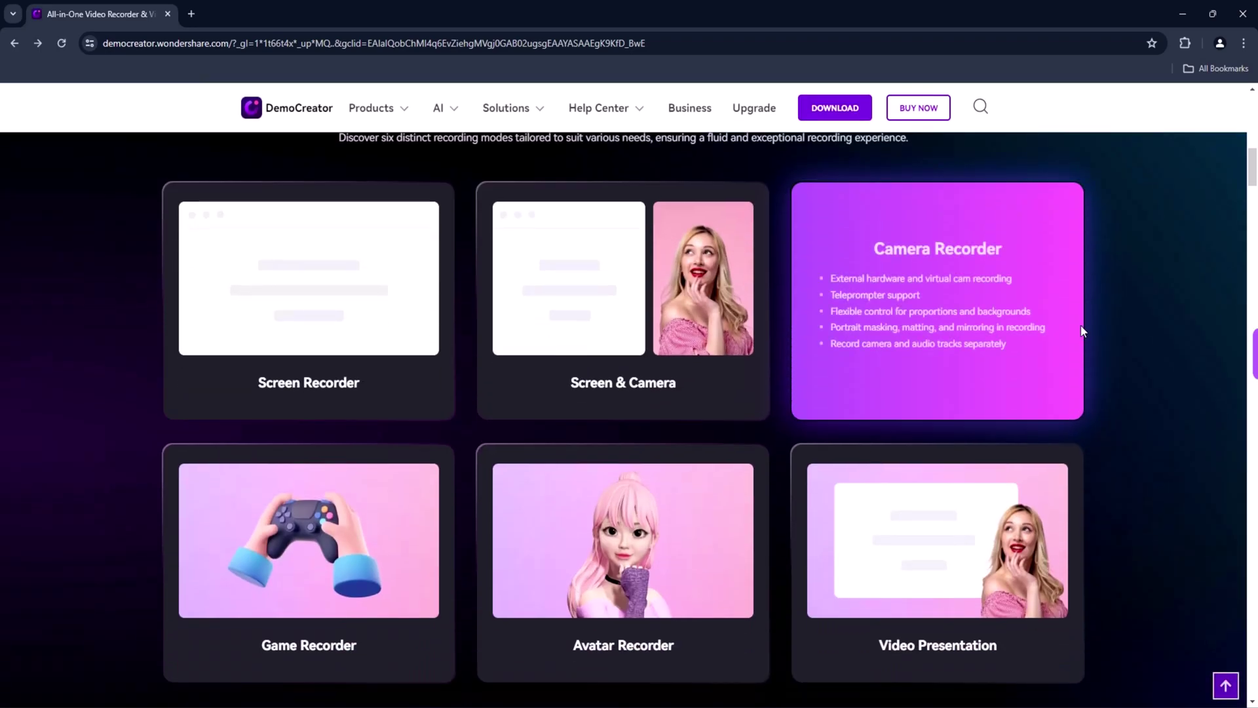
scroll(1083, 331, down, 10)
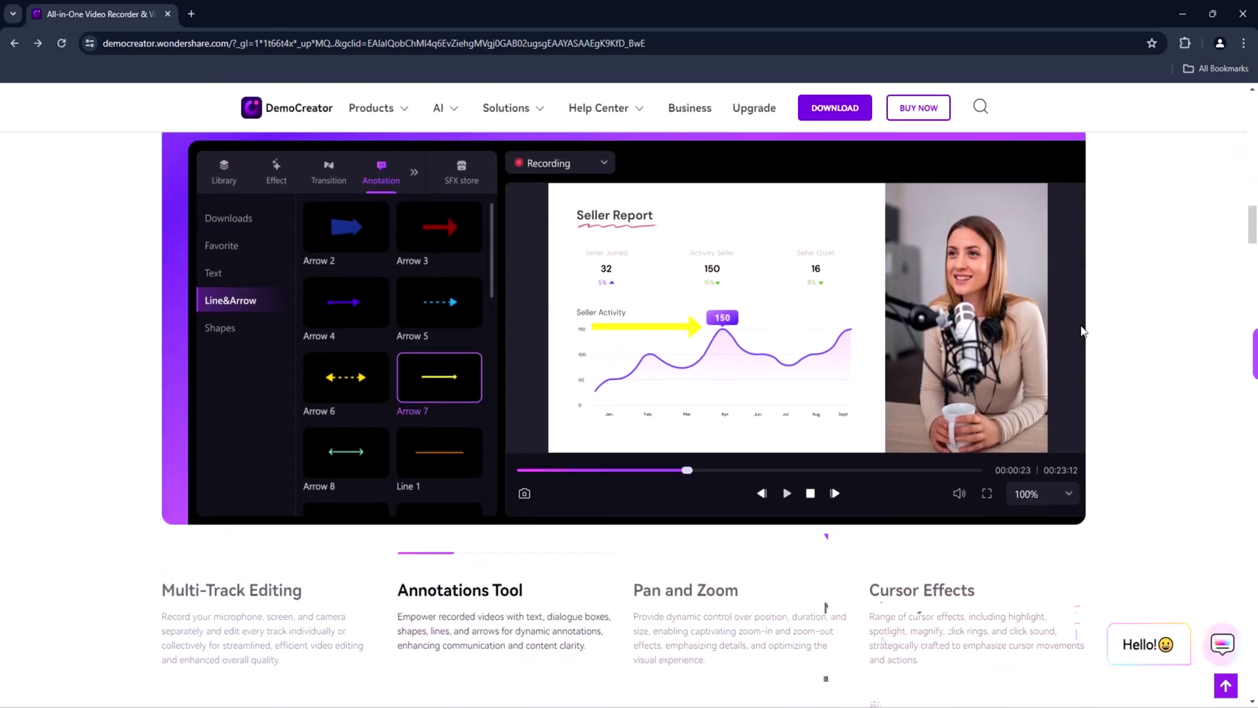
scroll(1083, 331, down, 12)
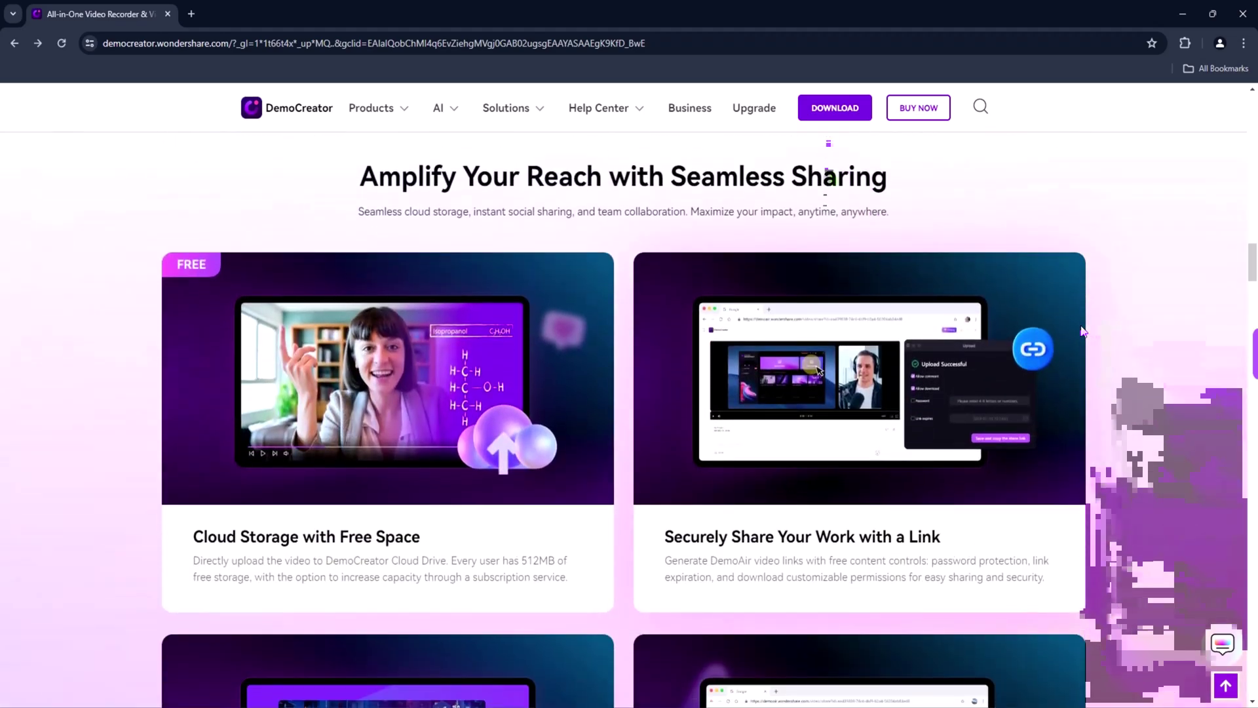
scroll(1083, 331, down, 10)
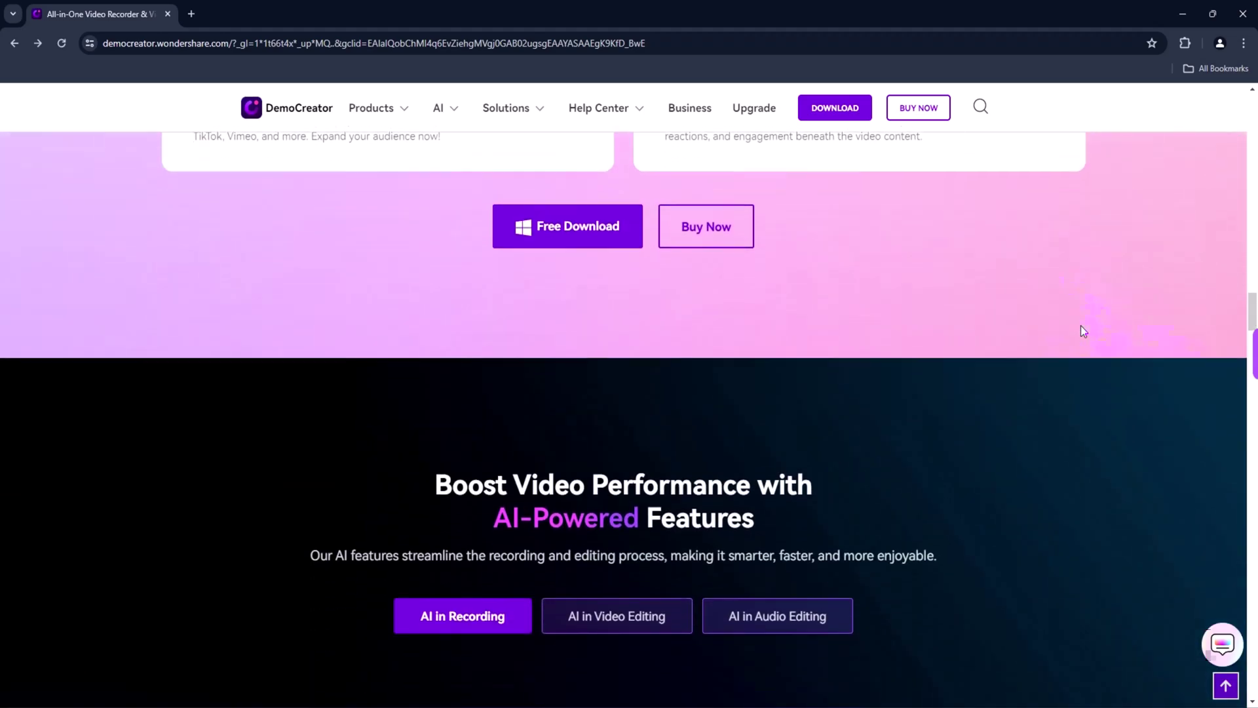
scroll(1083, 331, down, 9)
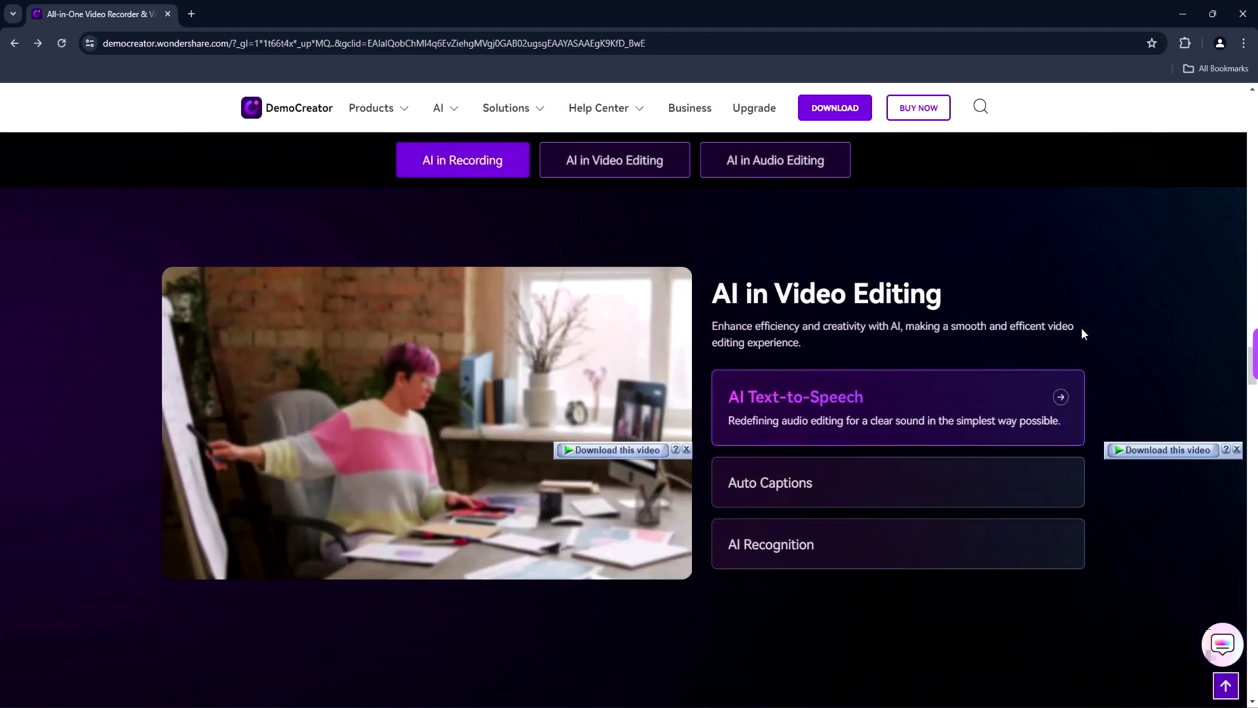
scroll(1101, 356, down, 7)
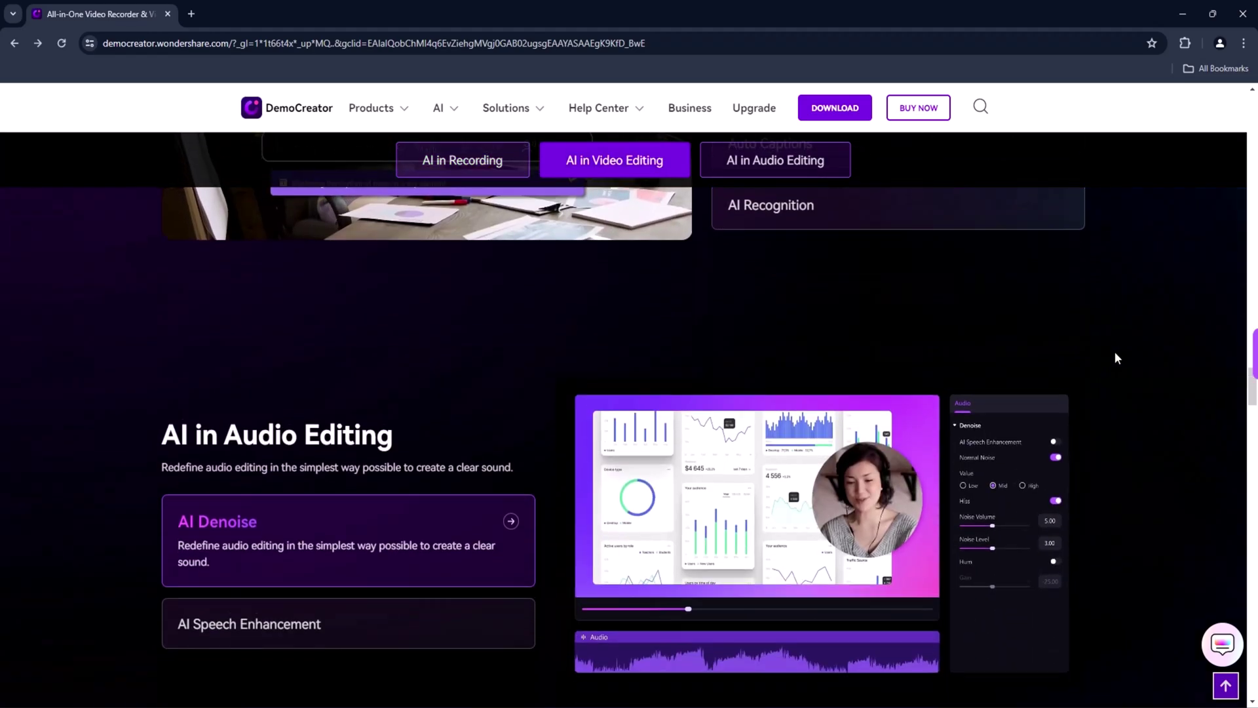
scroll(1140, 395, down, 4)
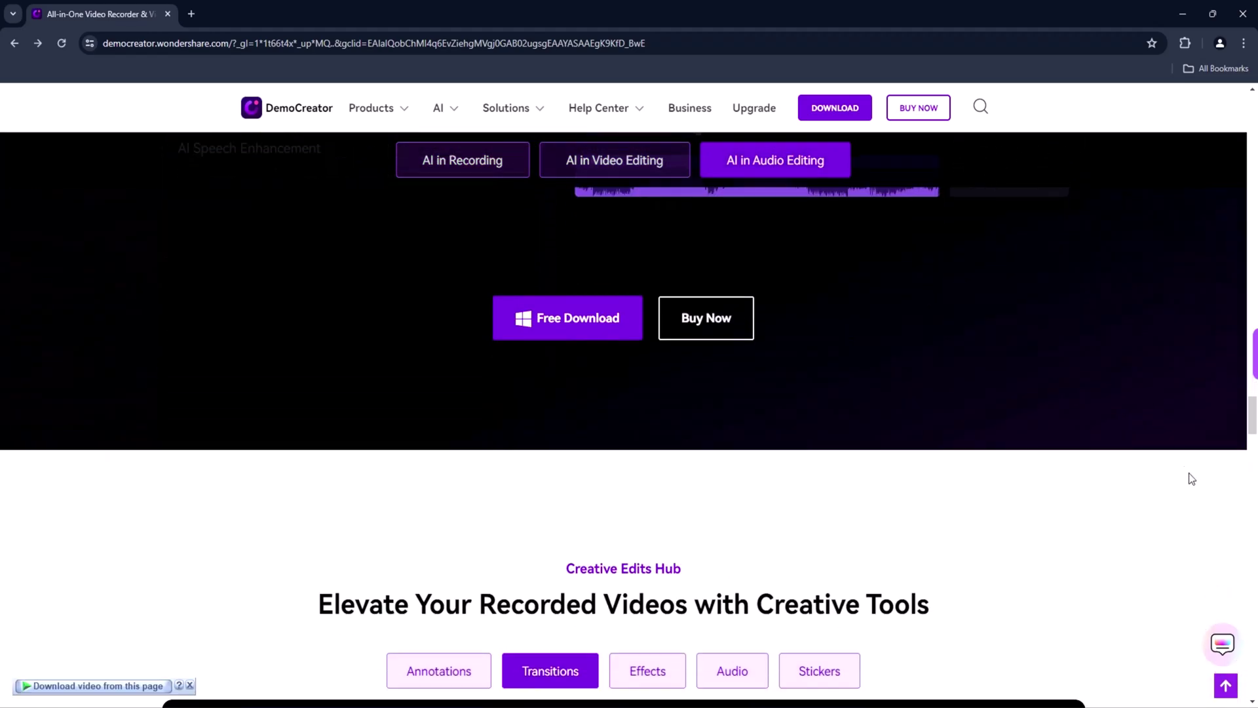
drag(1254, 419, 1255, 230)
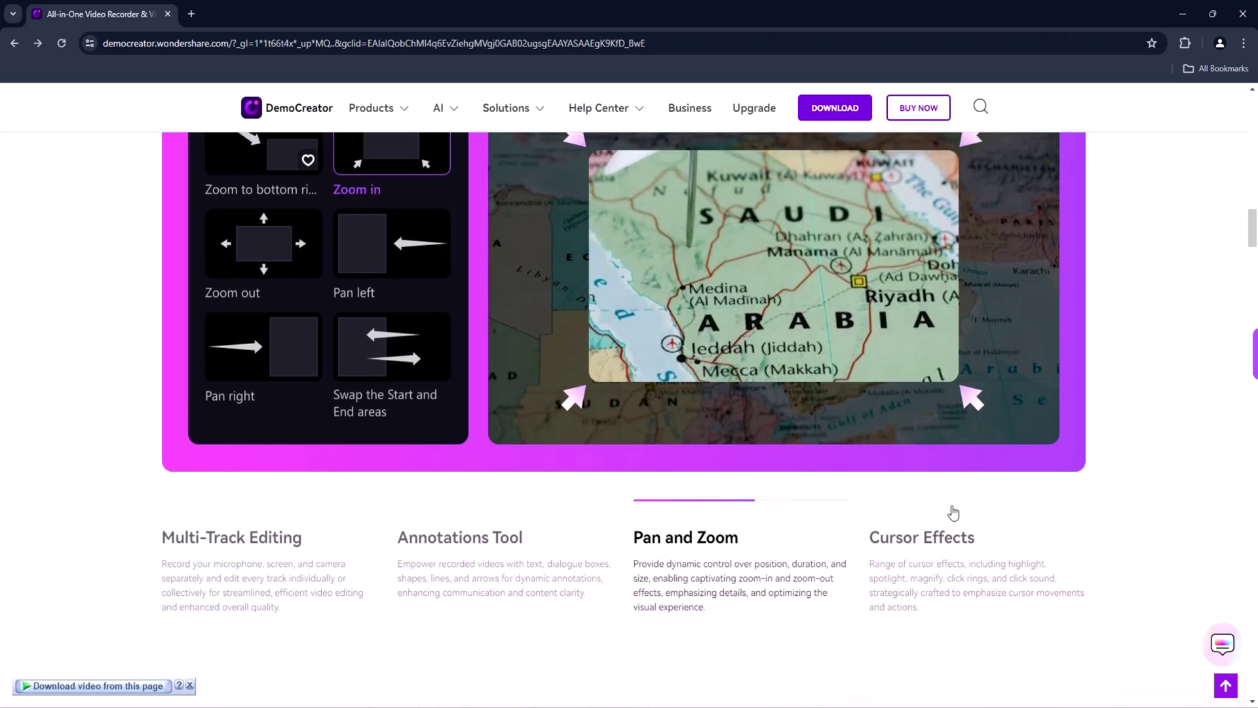
click(928, 538)
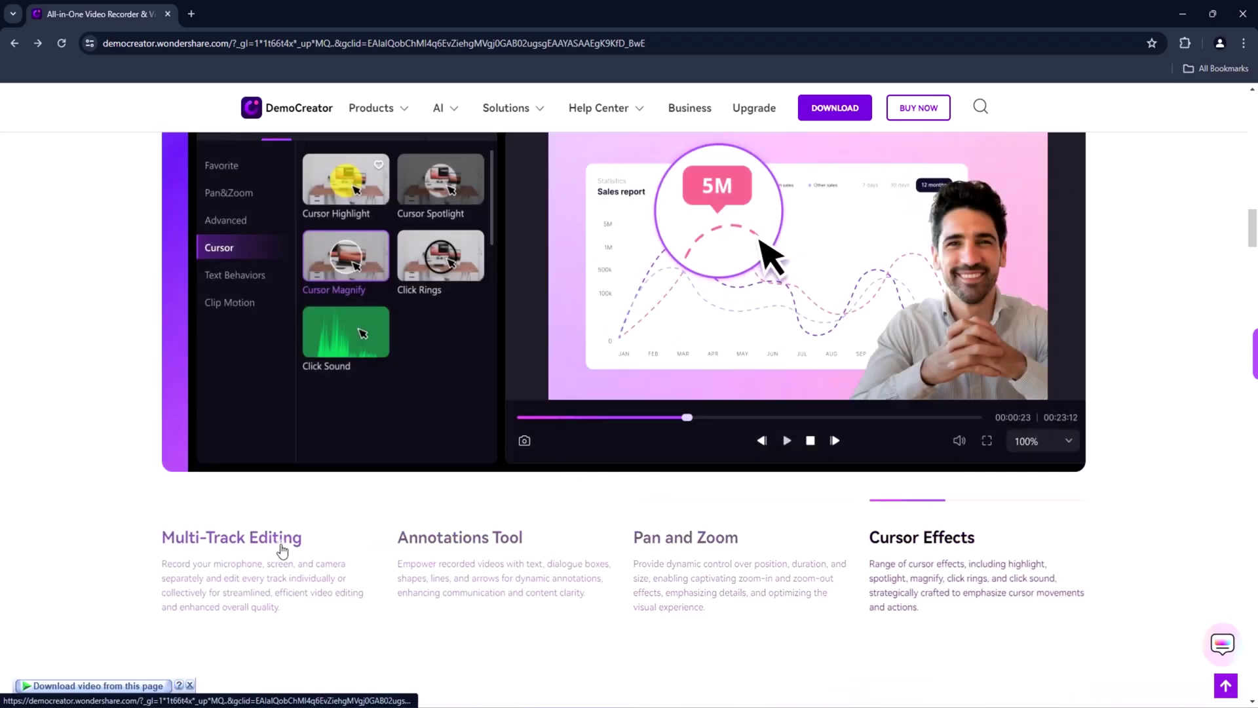
click(282, 550)
click(453, 549)
click(681, 547)
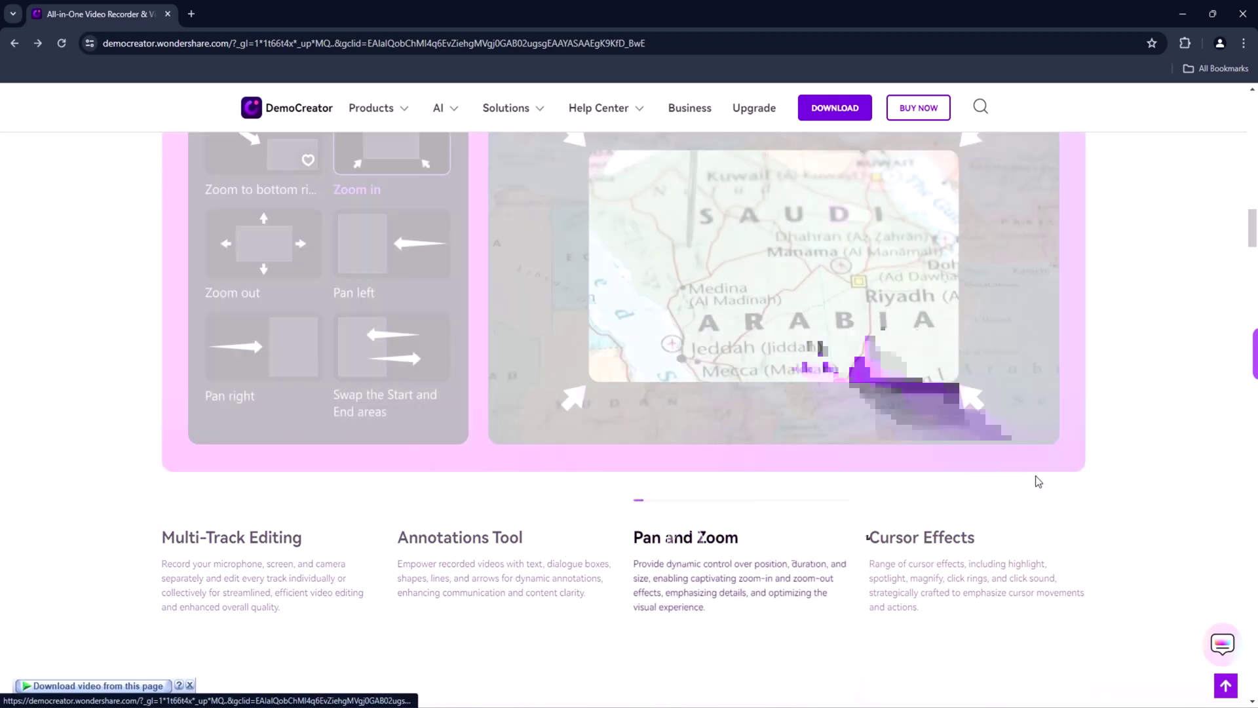
drag(1255, 236, 1255, 112)
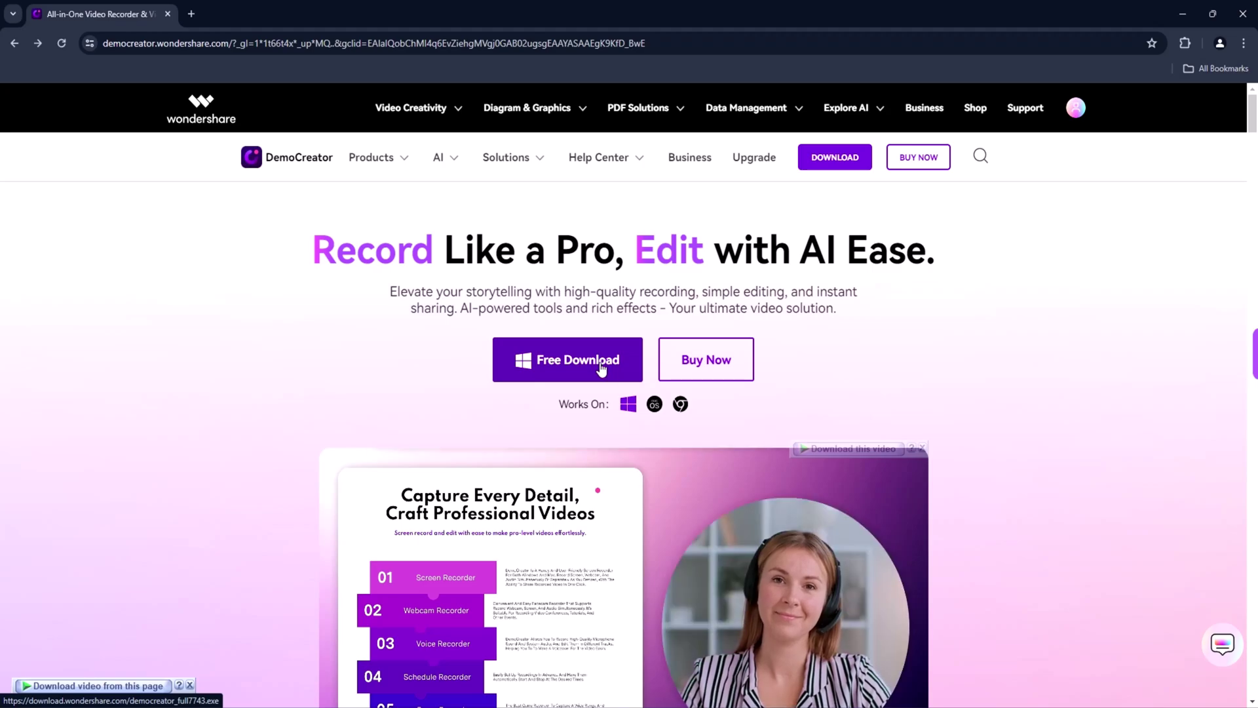
Download the macOS DemoCreator installer through IDM, accept the agreement and install it.
click(654, 405)
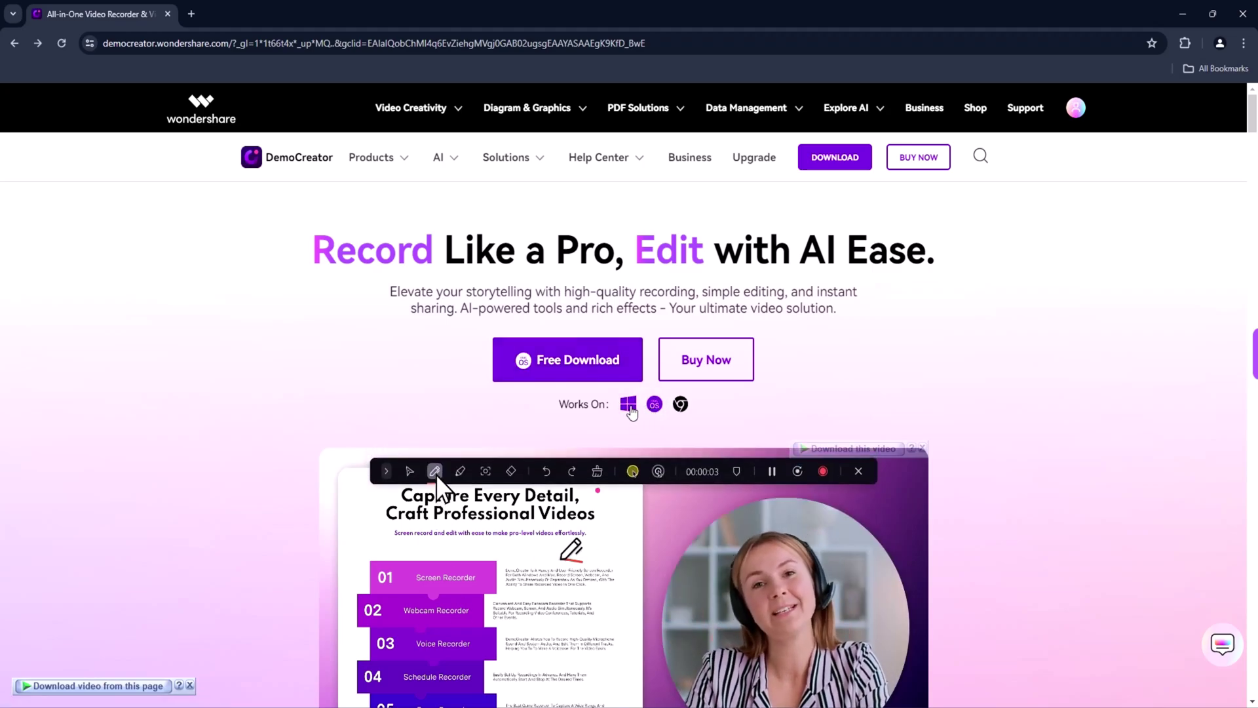
click(600, 371)
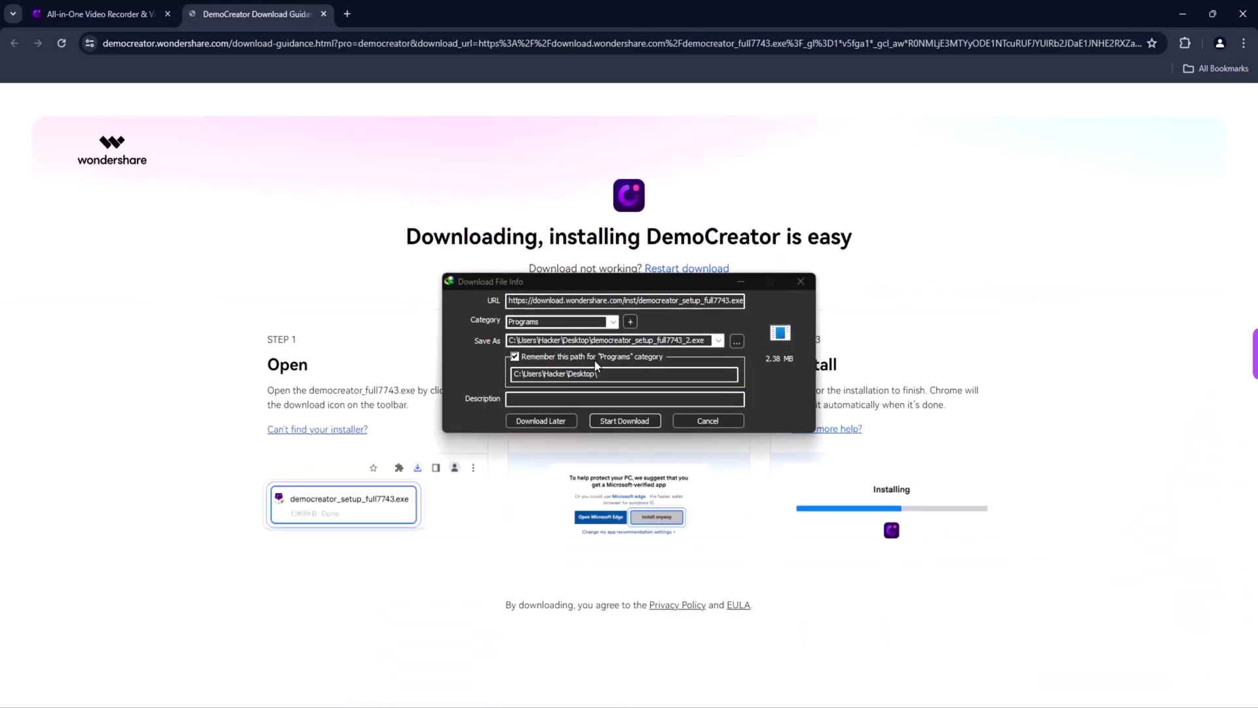
click(632, 427)
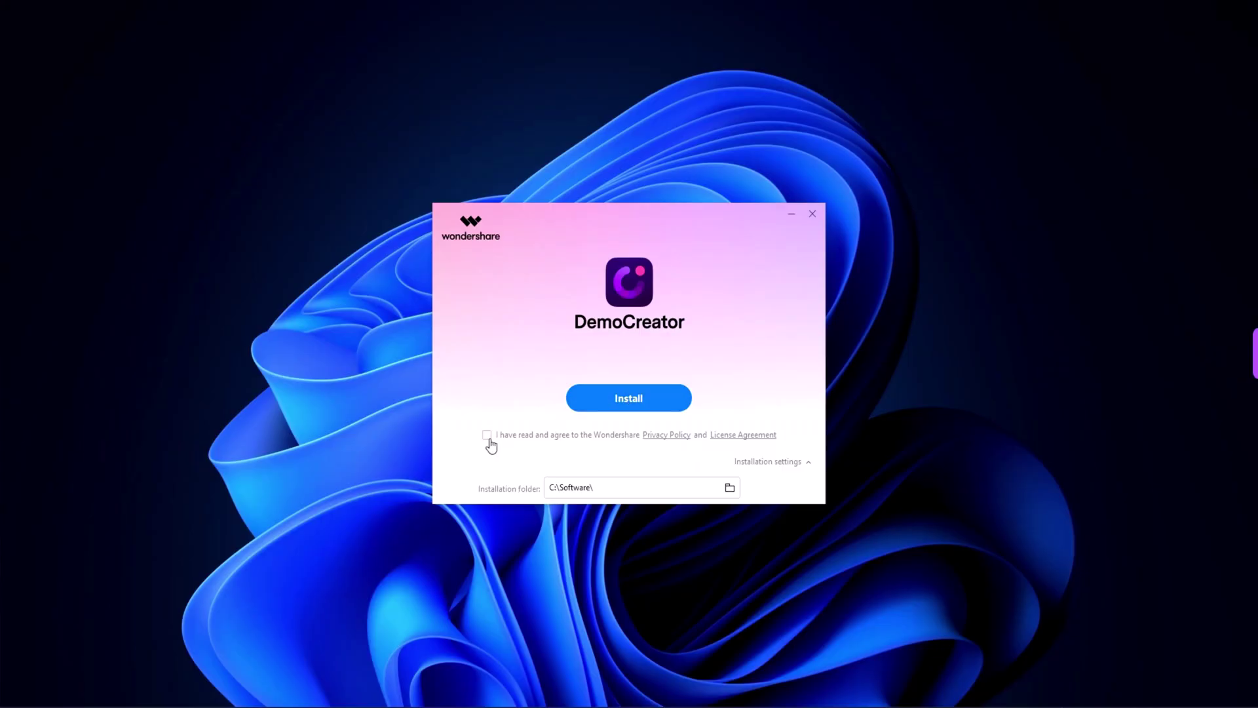
click(488, 436)
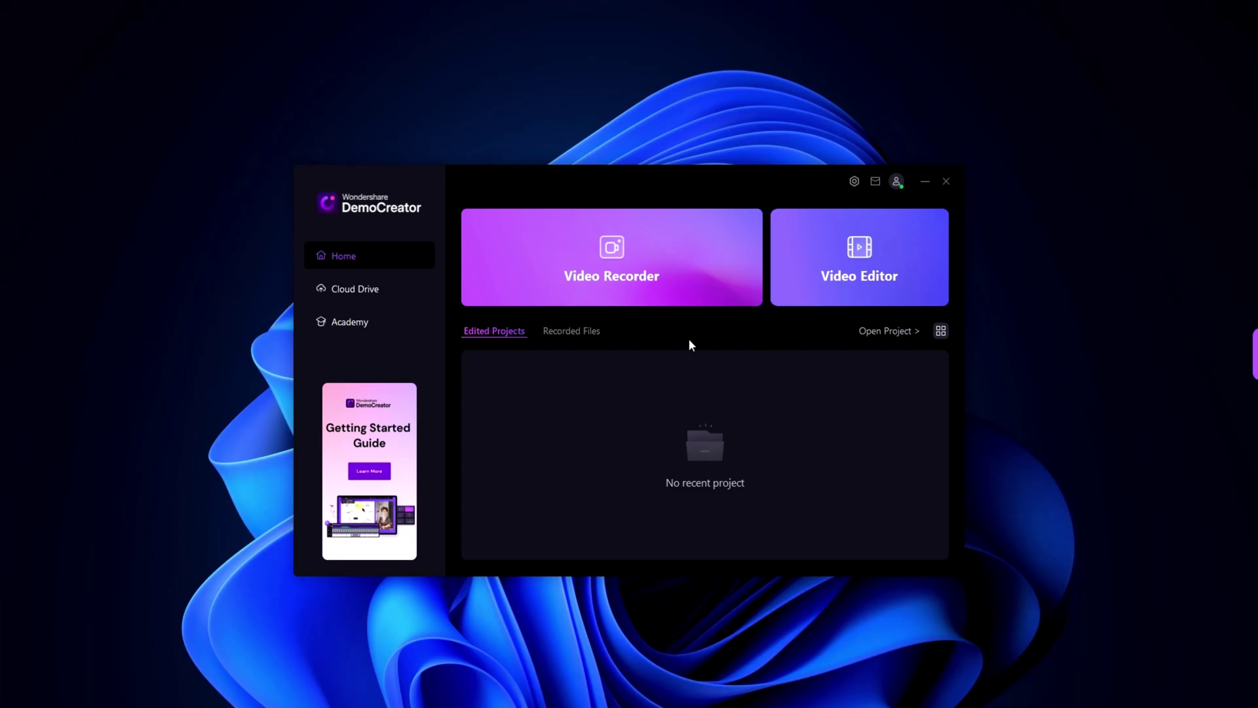
Choose plain screen recording and check the capture area and the Screen recording mode.
click(656, 265)
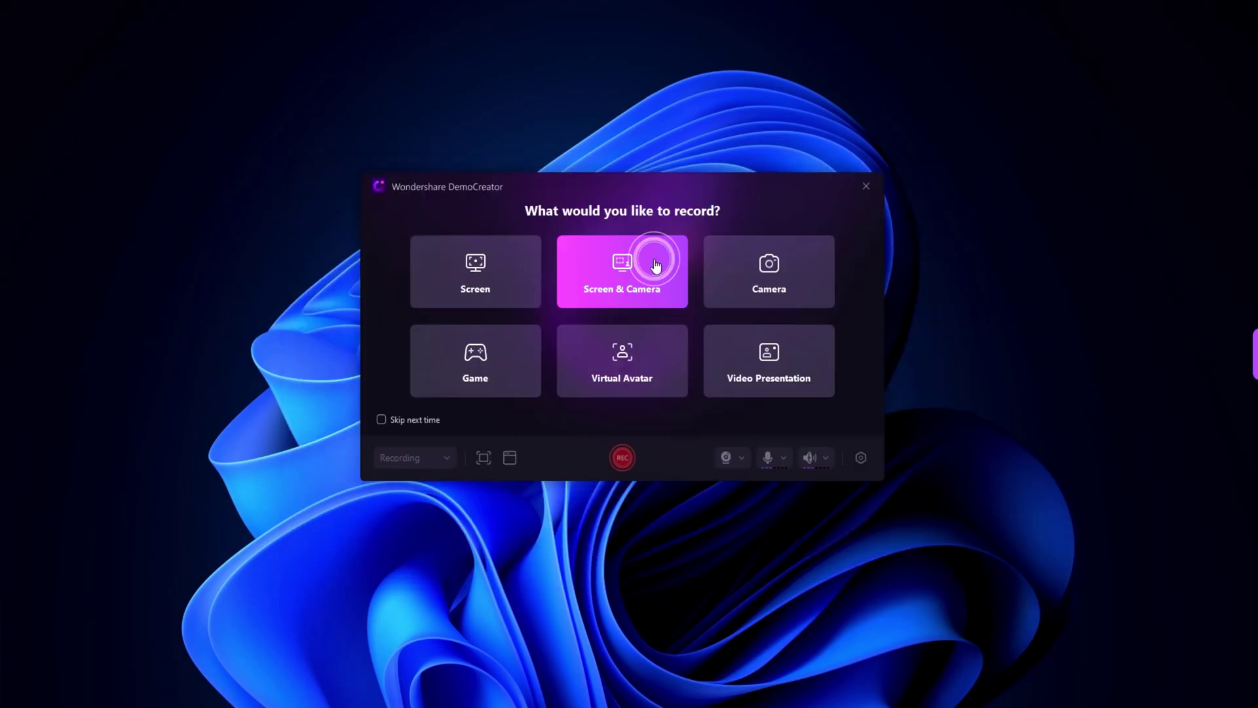
click(482, 271)
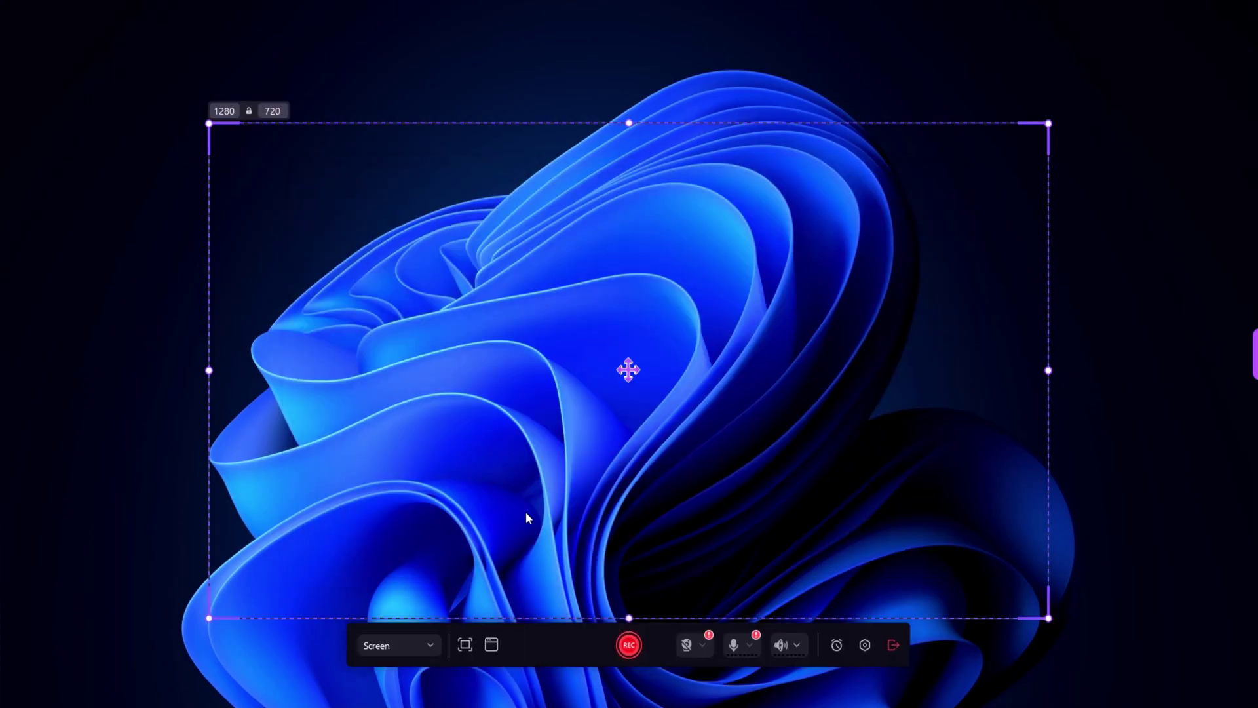
click(466, 645)
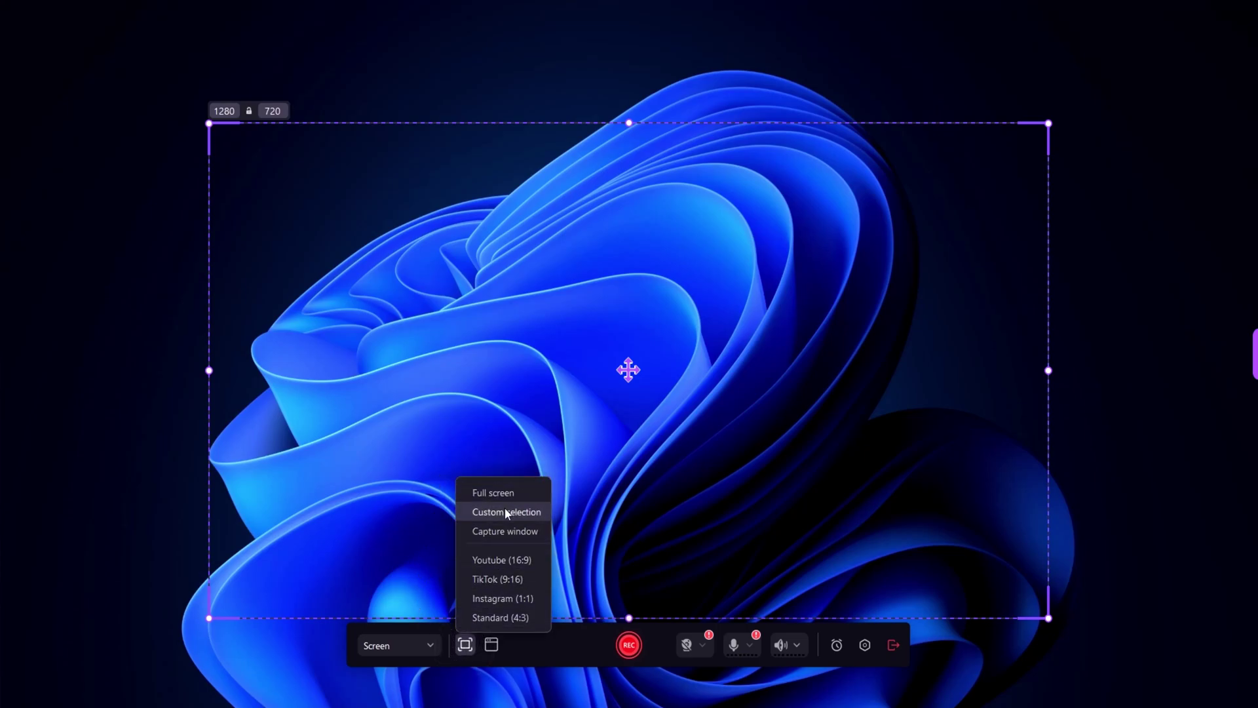
click(421, 645)
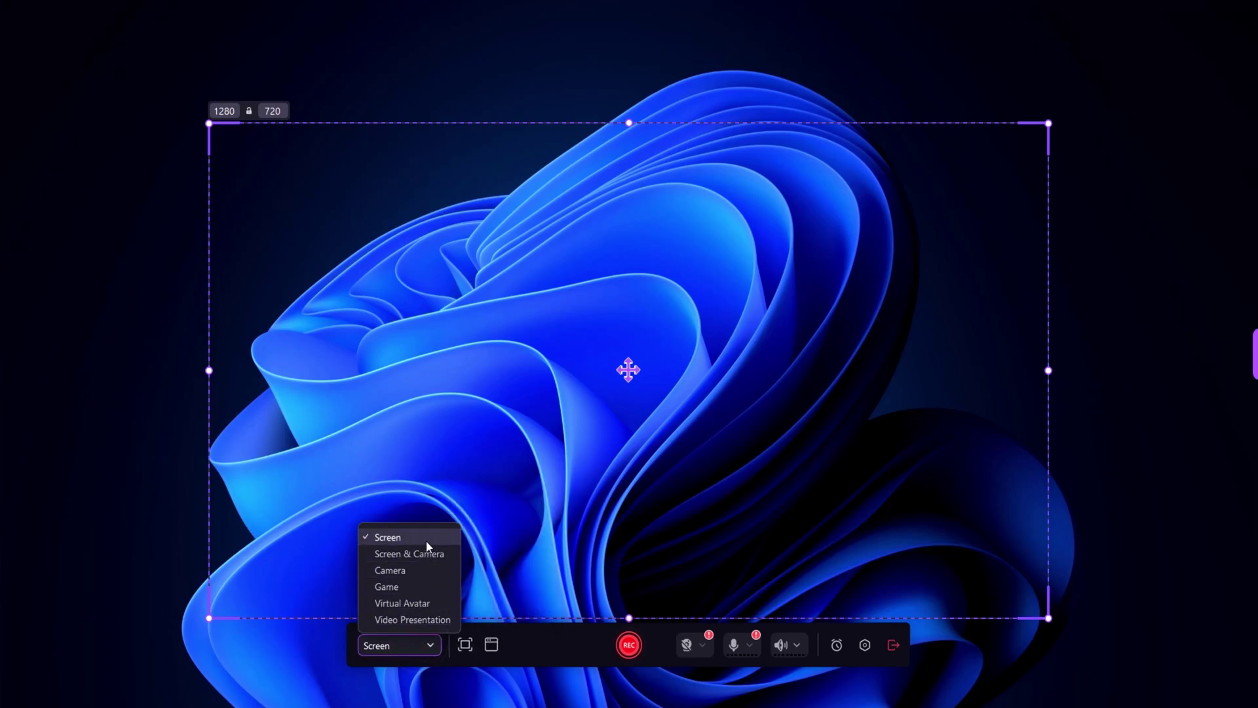
click(704, 647)
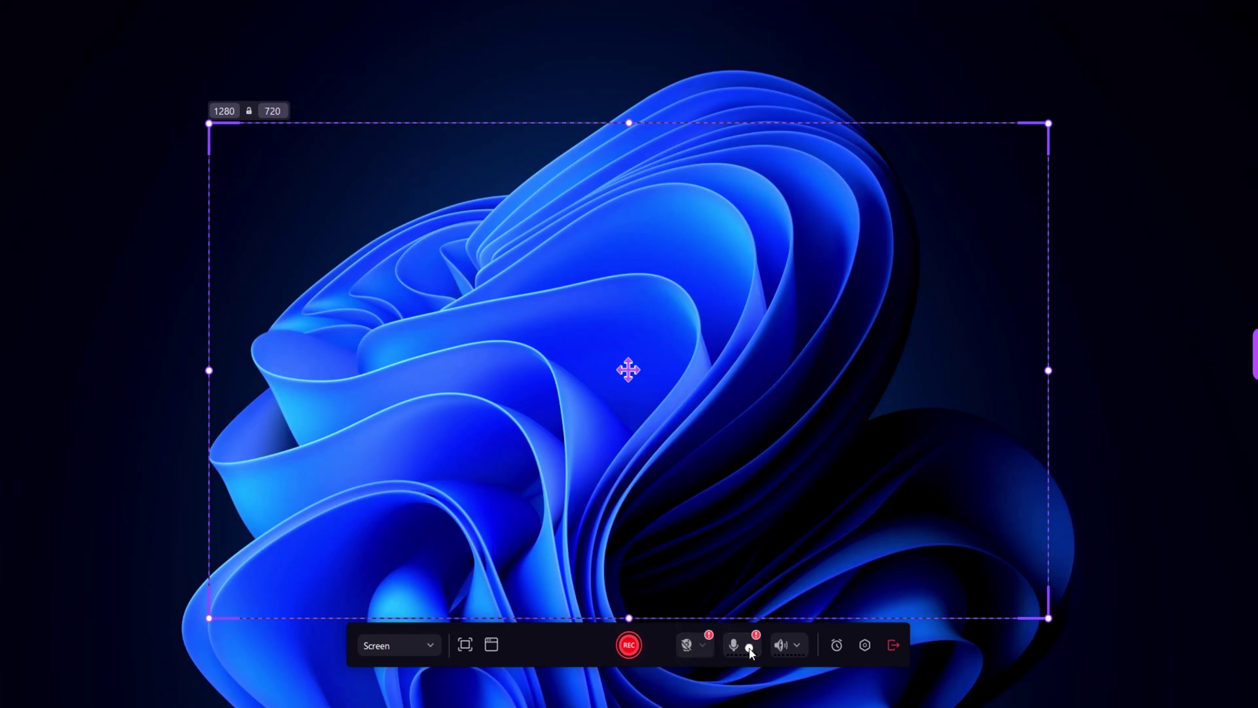
Review the advanced settings, then start a multitrack recording of the 1280×720 area.
mouse_move(754, 645)
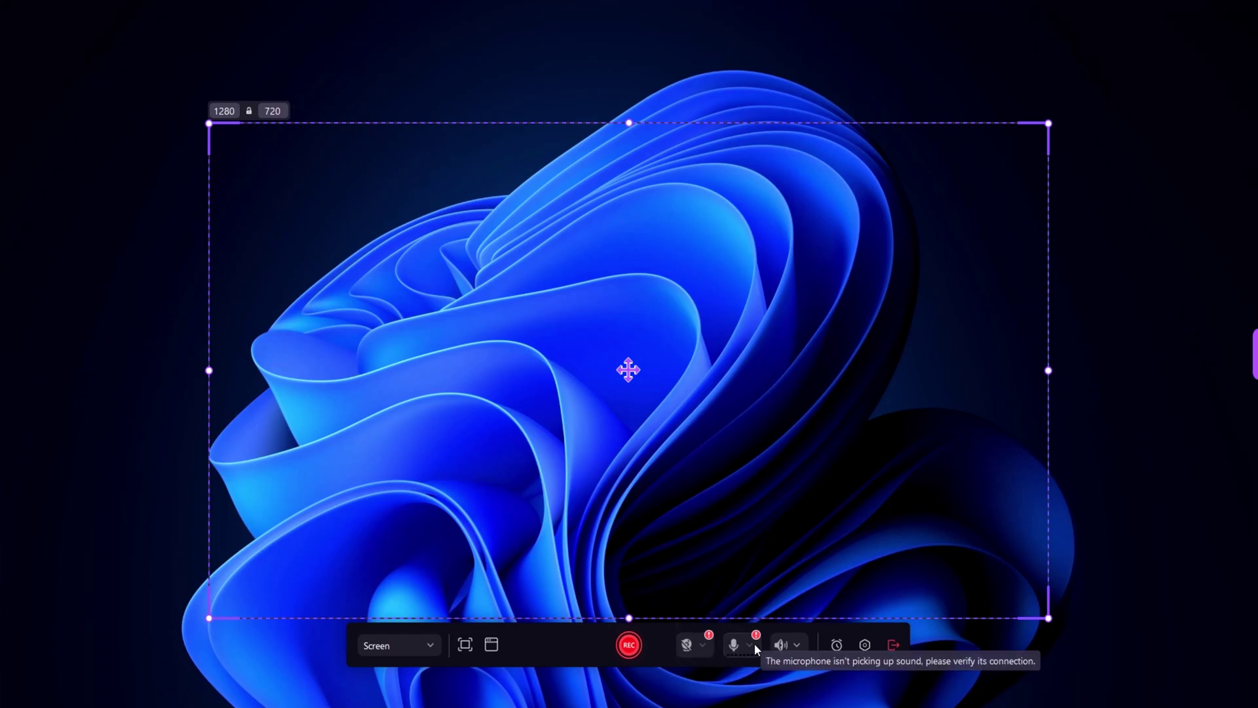
click(416, 645)
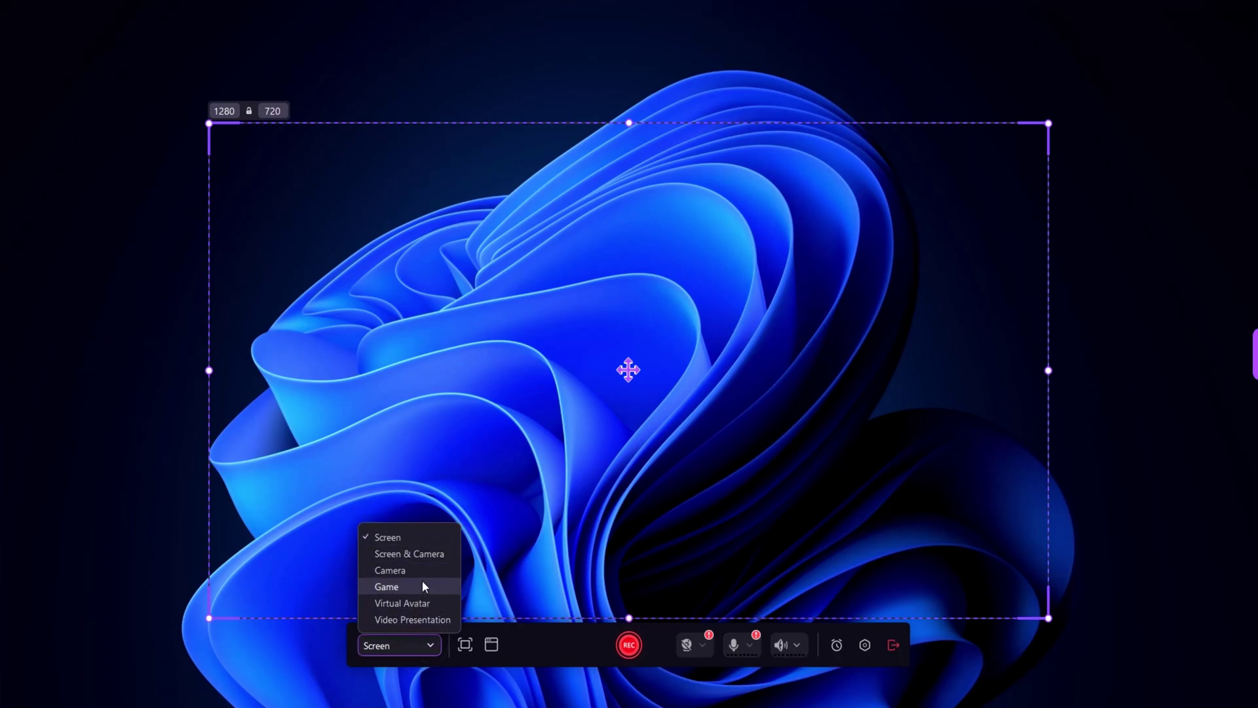
click(865, 645)
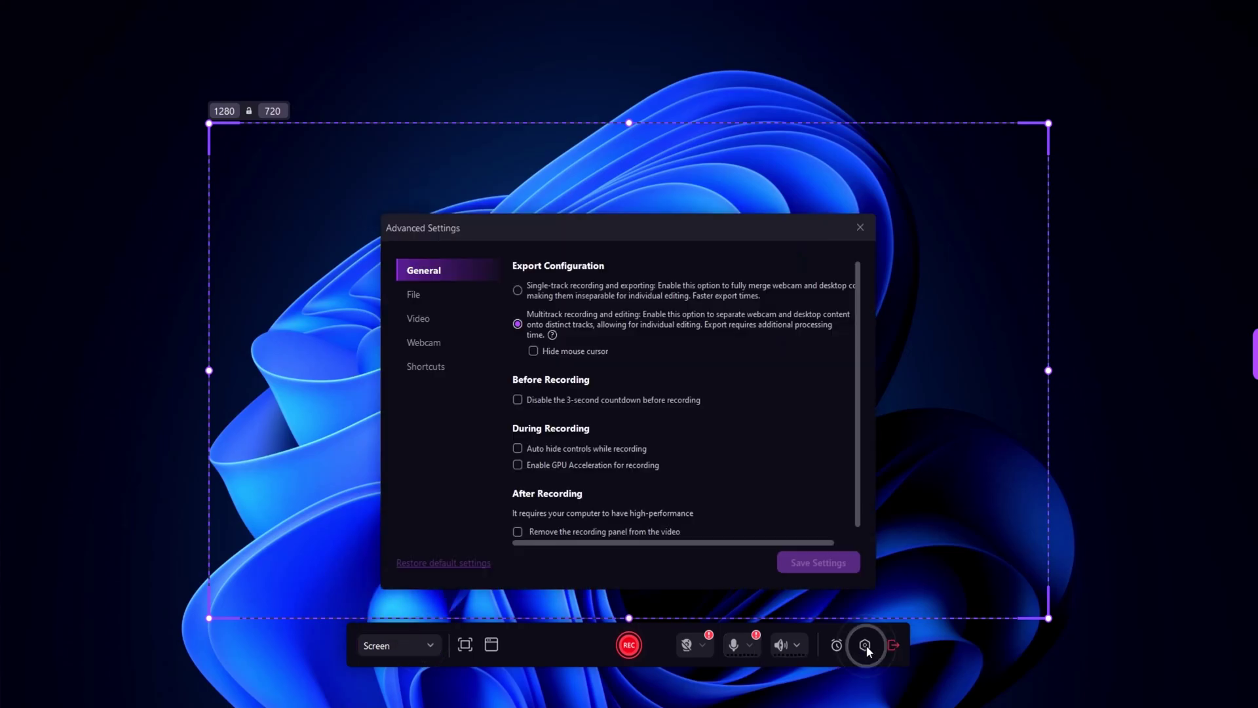
click(860, 228)
click(629, 646)
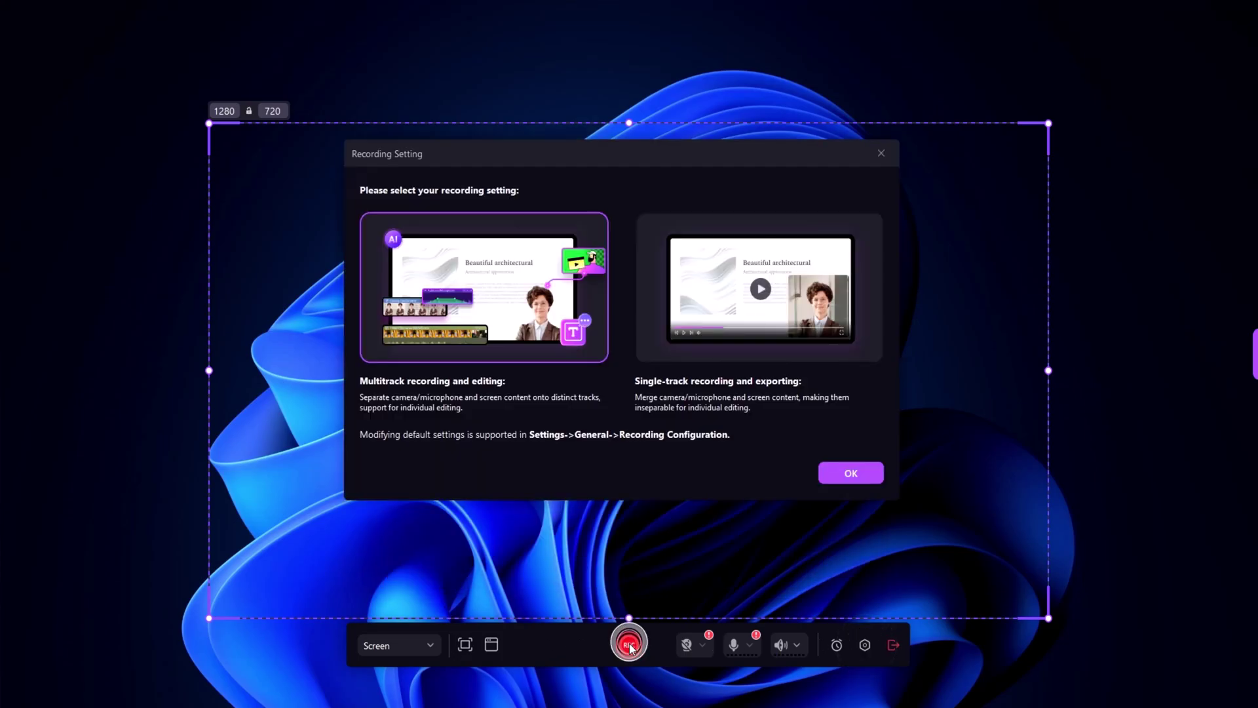
click(845, 469)
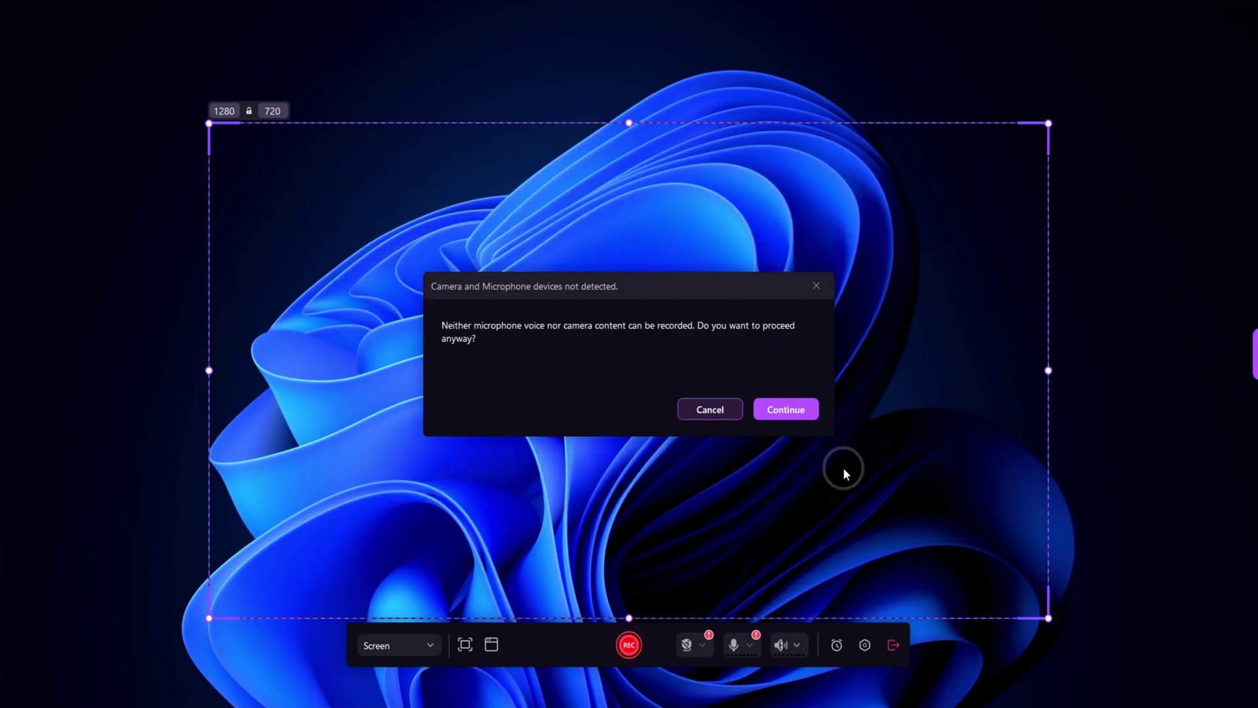
Continue without camera or microphone and expand the pen's drawing tools mid-recording.
click(785, 411)
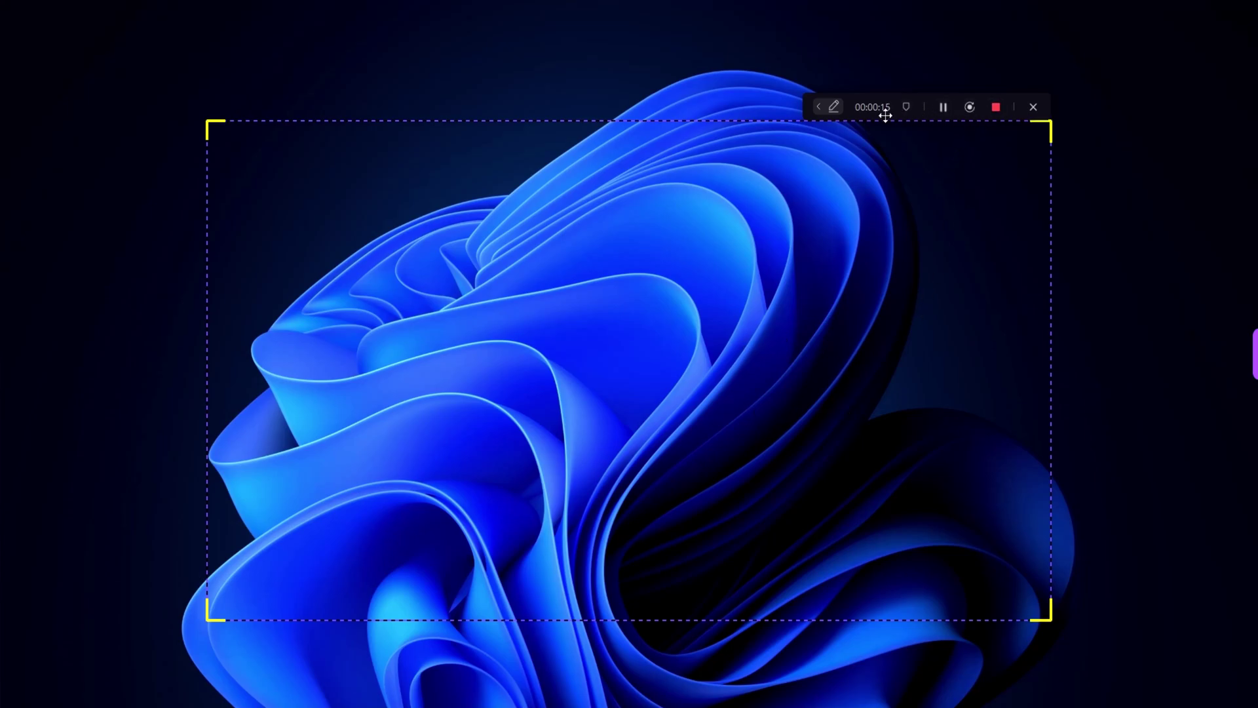
click(834, 107)
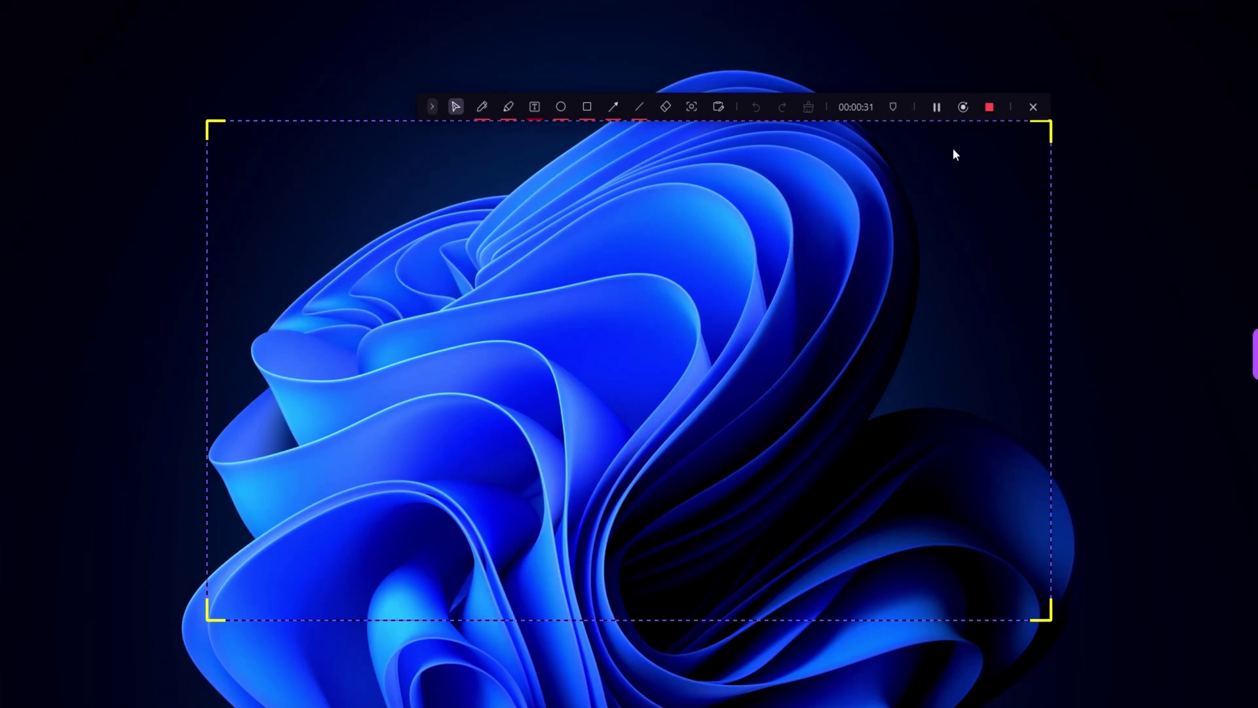
Stop the recording and dismiss the editor introduction.
click(988, 108)
click(927, 494)
click(927, 493)
click(1085, 451)
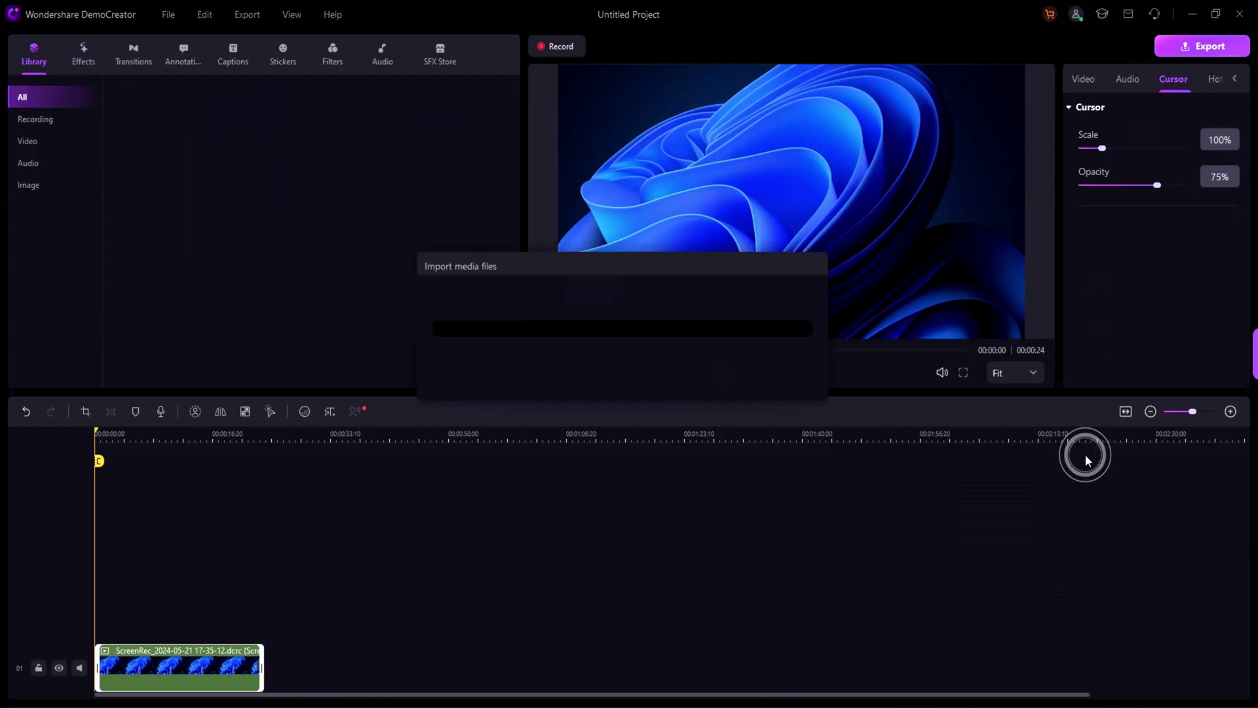
Move the clip to track 02, trim its end and split it into three clips.
click(1150, 412)
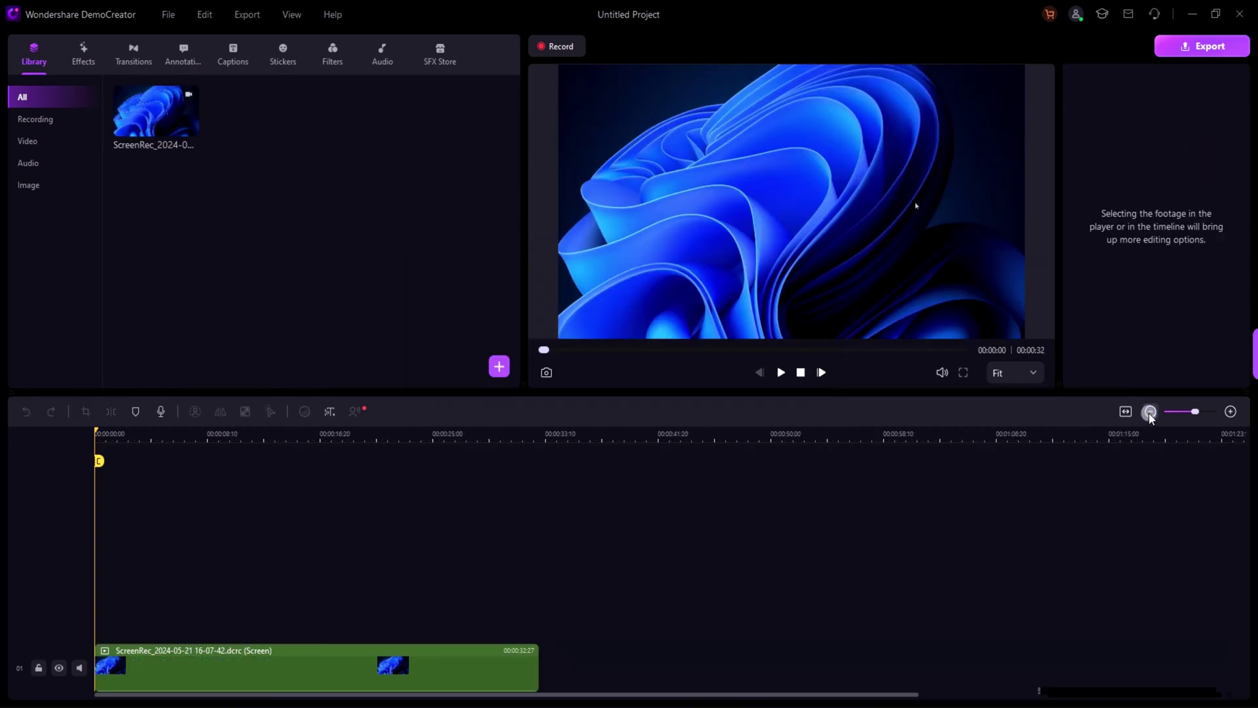
drag(332, 667, 331, 606)
click(188, 462)
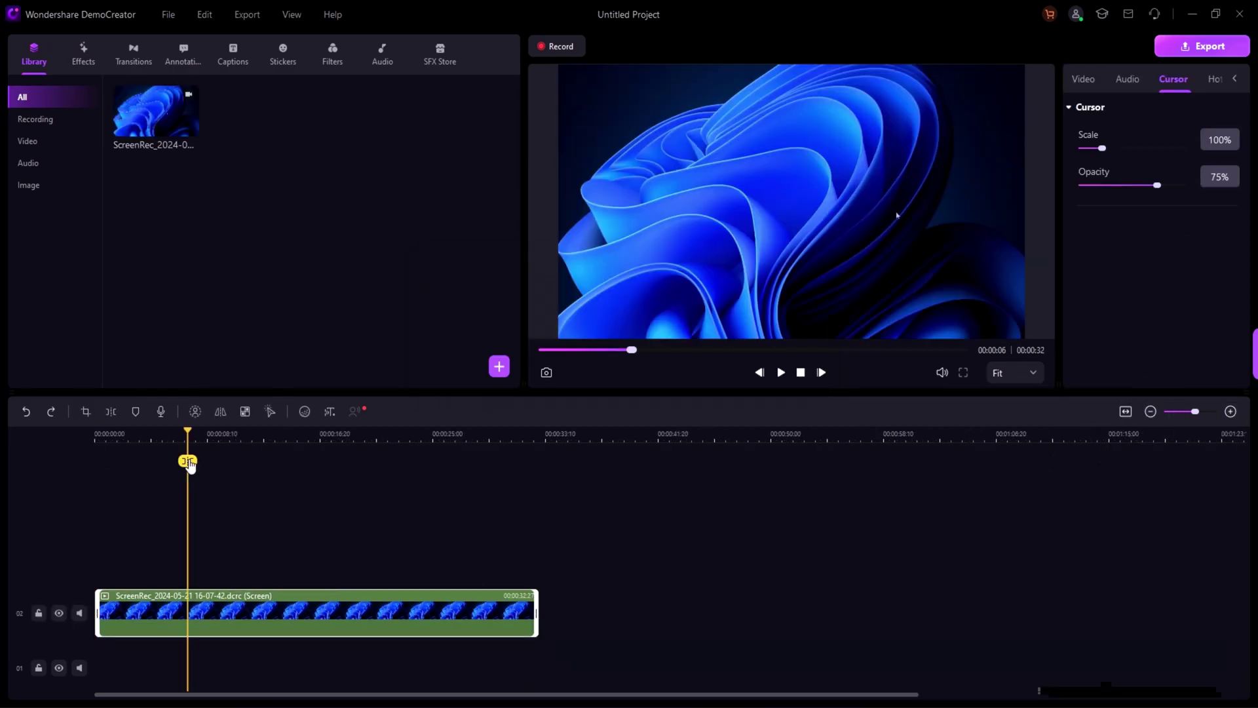
drag(186, 470, 95, 462)
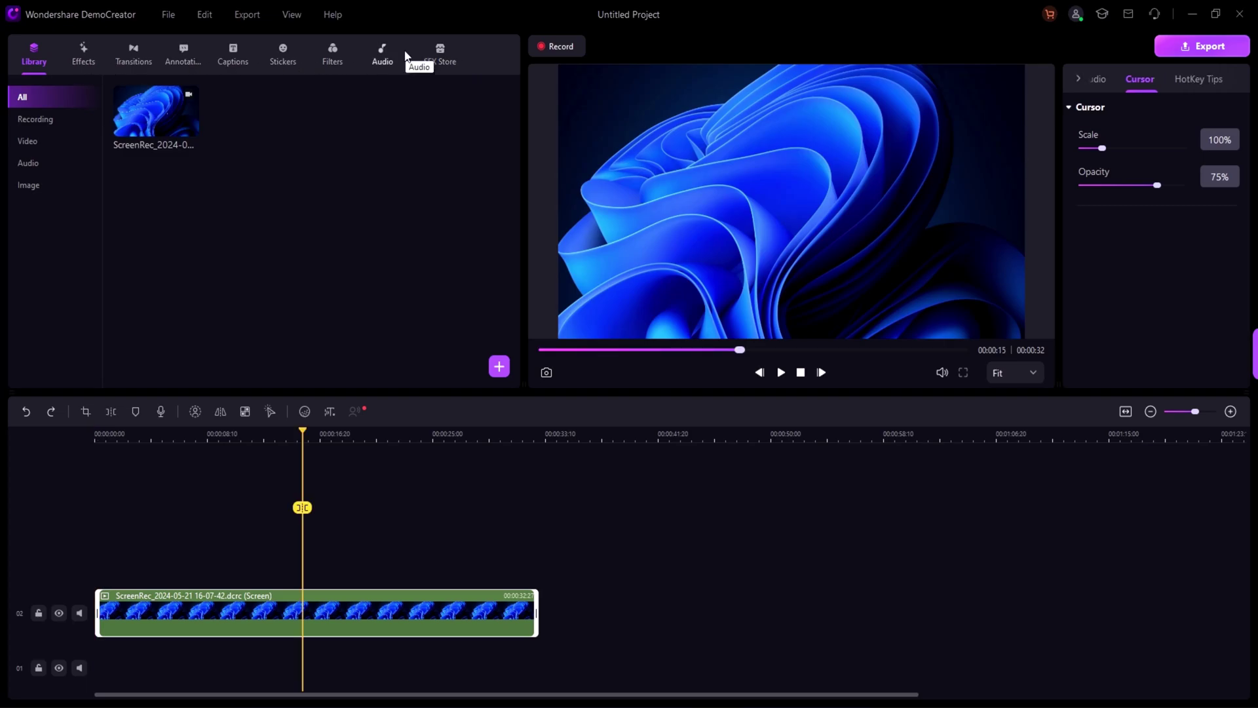
drag(535, 605, 452, 605)
click(302, 507)
drag(302, 507, 211, 517)
click(211, 515)
mouse_move(357, 611)
mouse_down()
mouse_move(447, 611)
mouse_move(365, 618)
mouse_up()
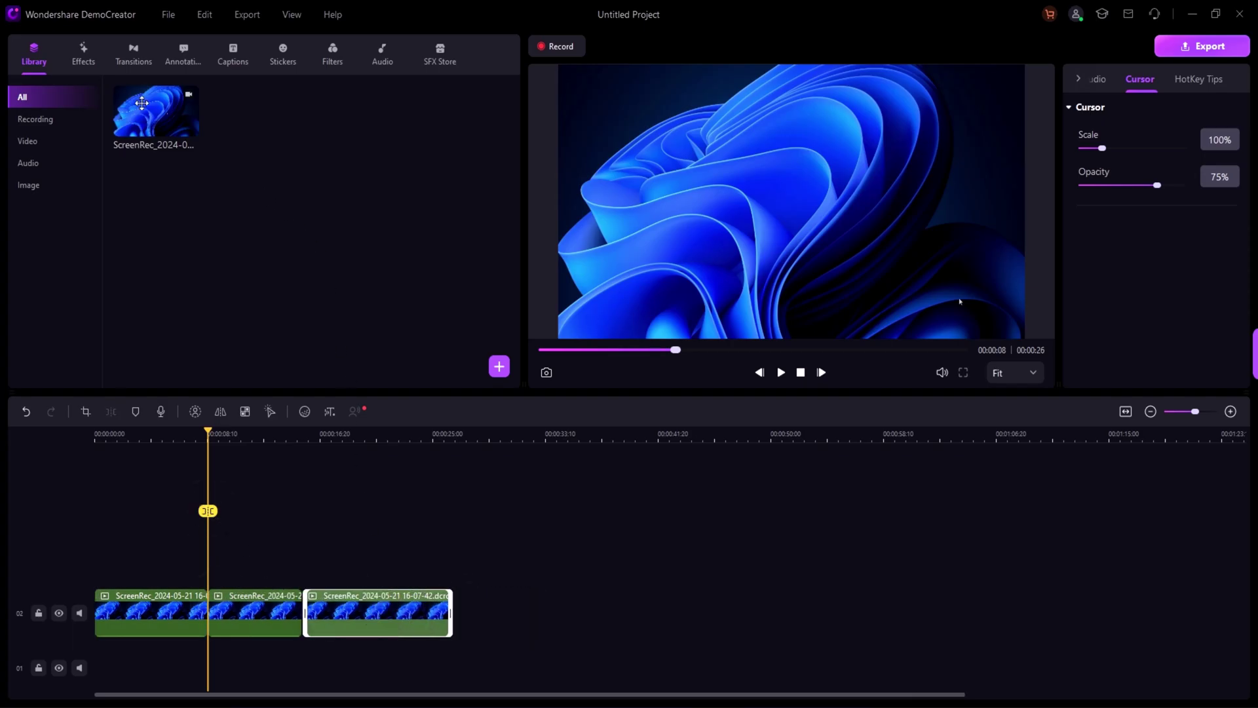
Browse the effects library from Text Behaviors to the Advanced effects.
click(133, 54)
click(83, 54)
click(44, 184)
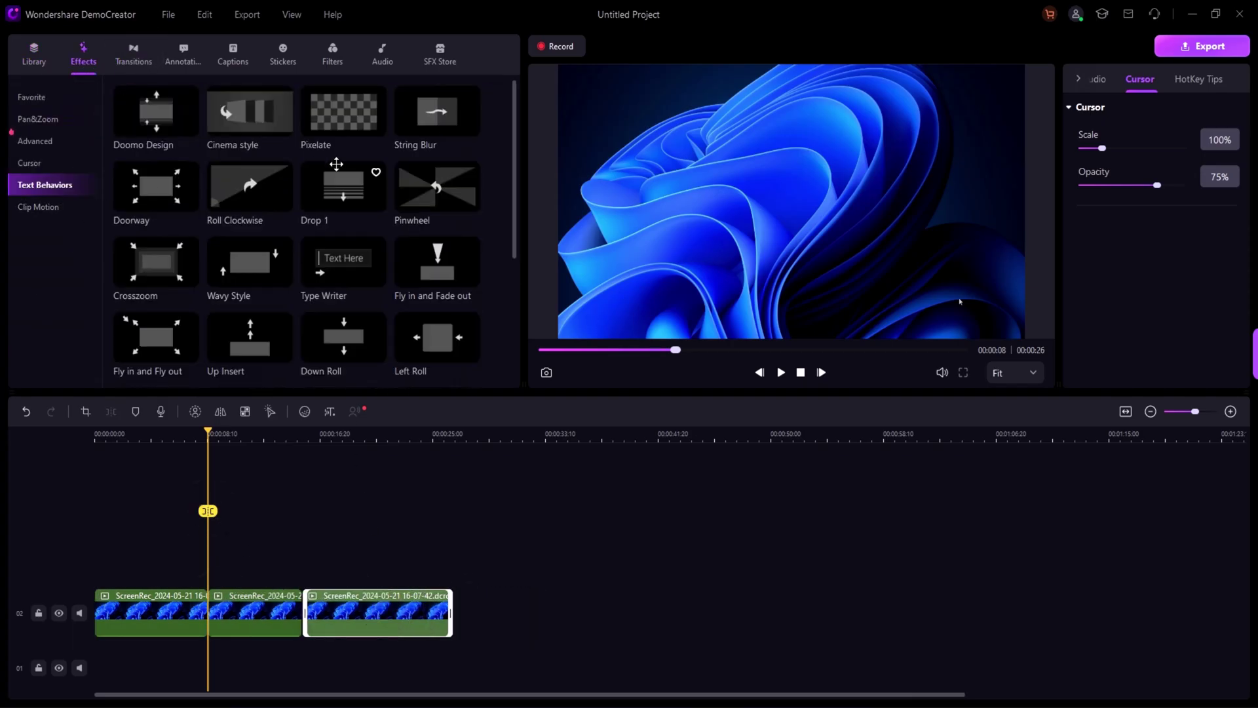
click(65, 145)
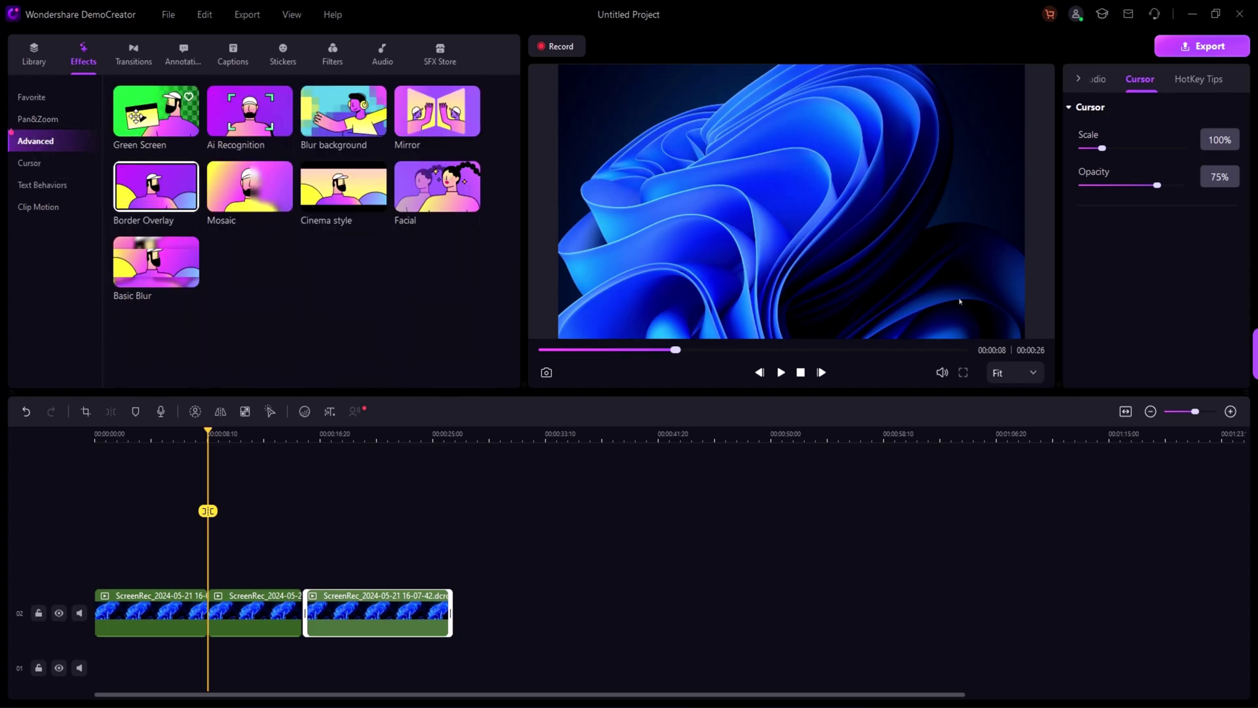
Add Fade between the first two clips and Dissolve between clips two and three.
click(163, 127)
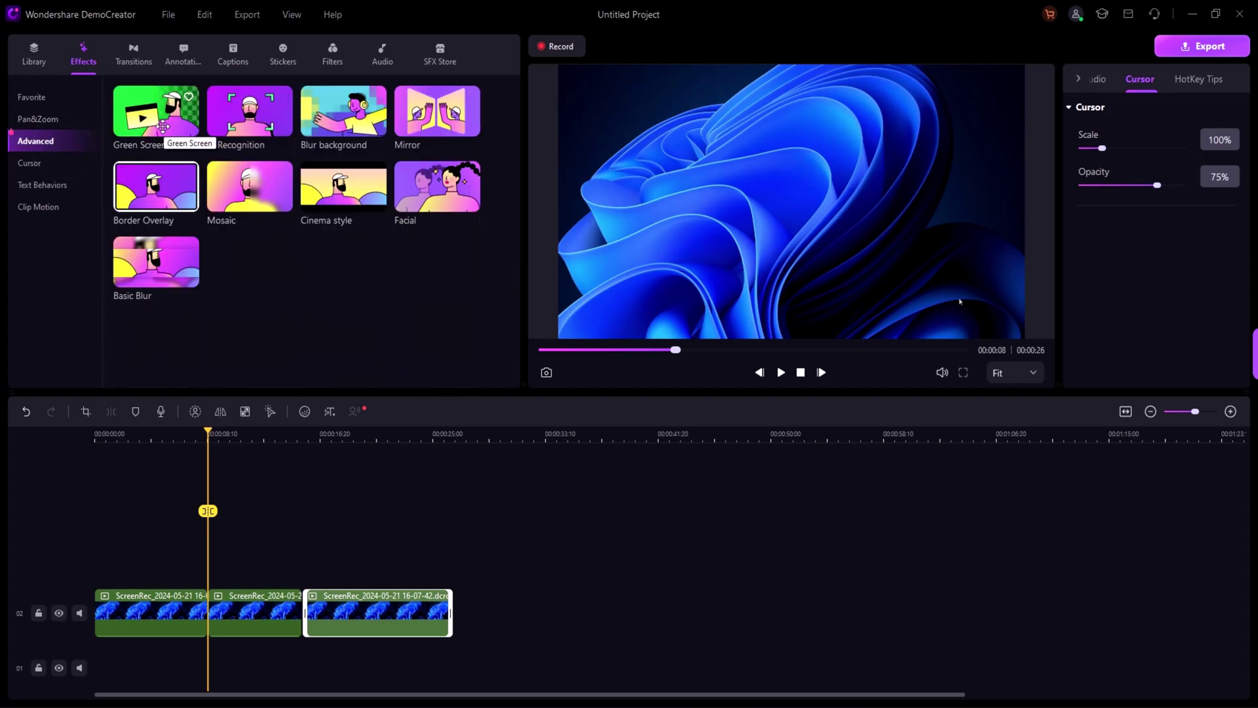
click(133, 47)
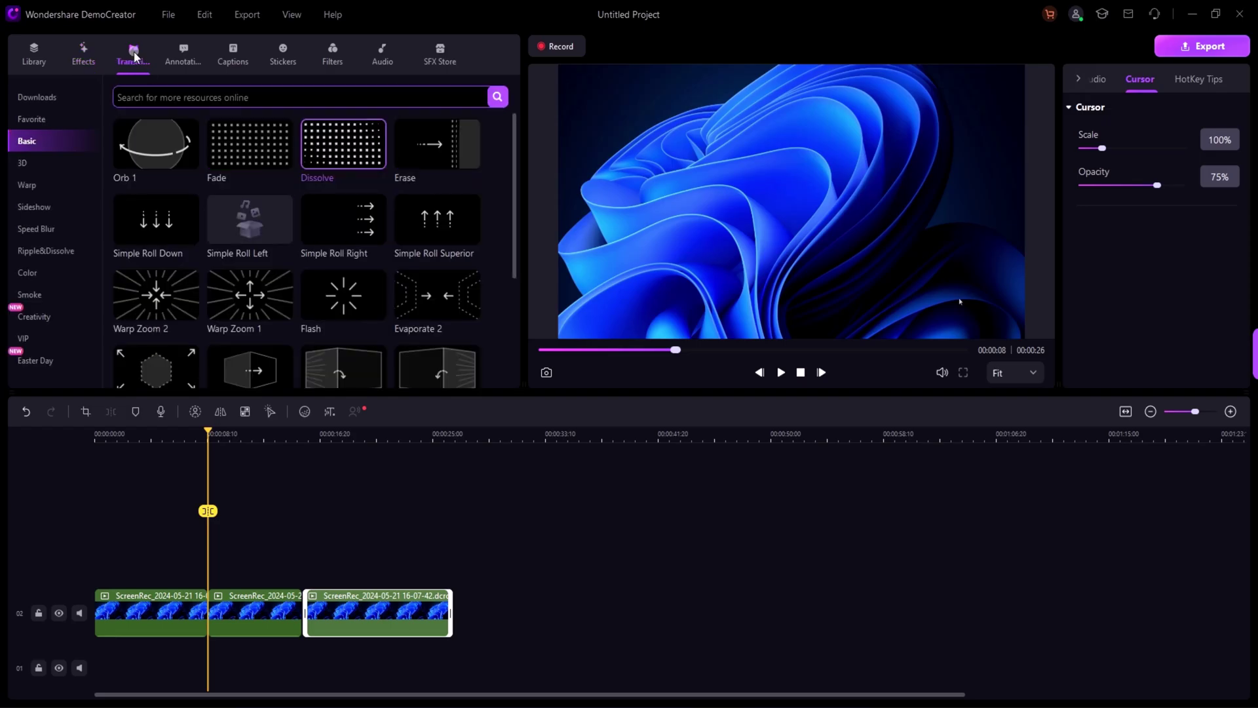
drag(248, 144, 202, 617)
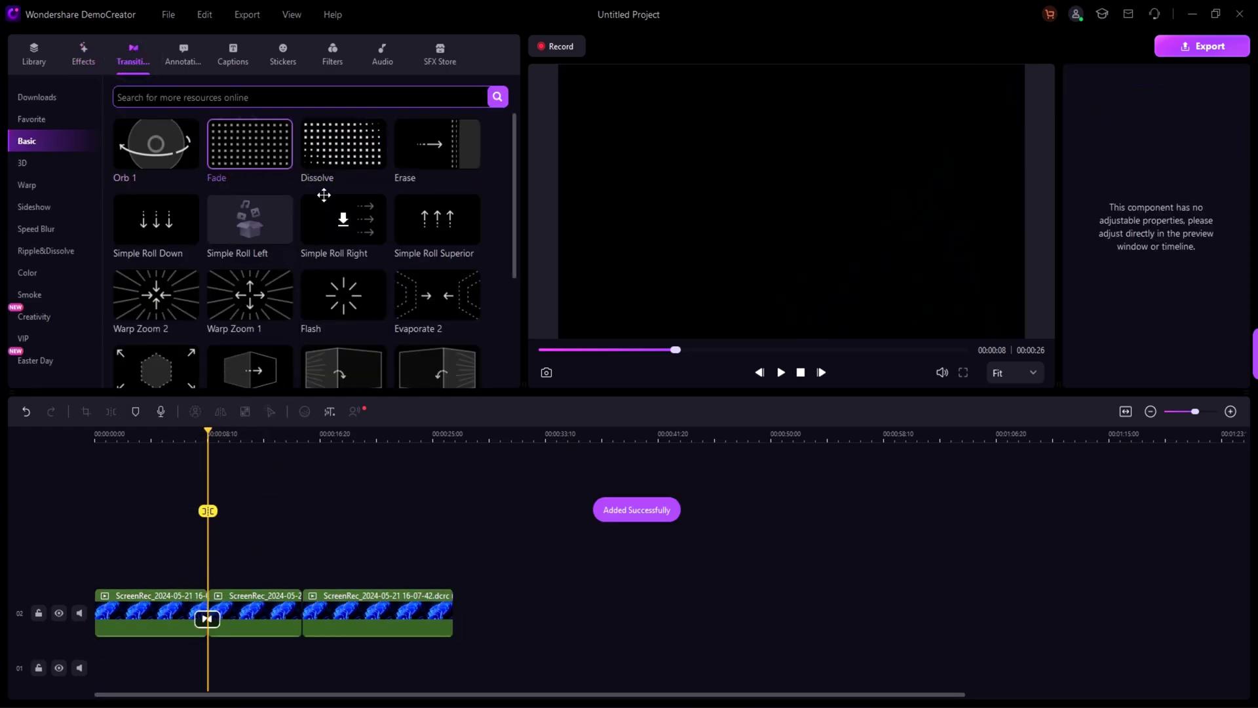
drag(332, 151, 293, 598)
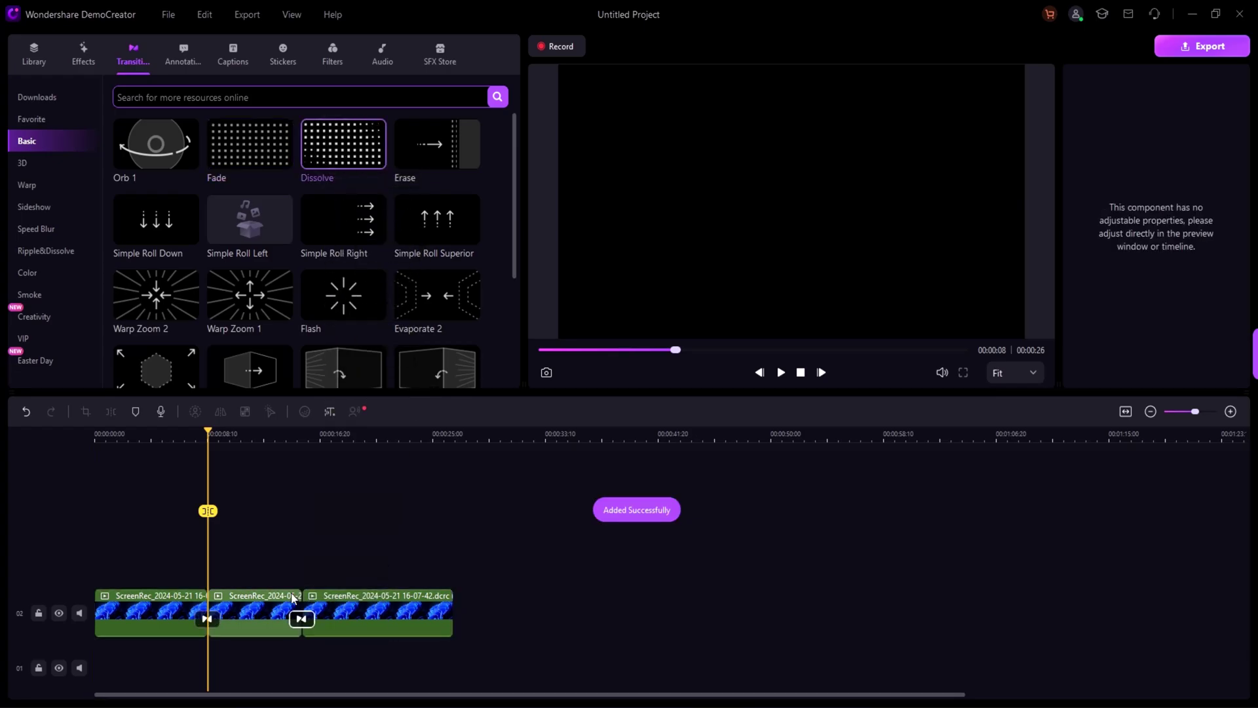
Browse the Ripple&Dissolve and Smoke transitions, then show the Text annotation presets.
scroll(282, 248, down, 5)
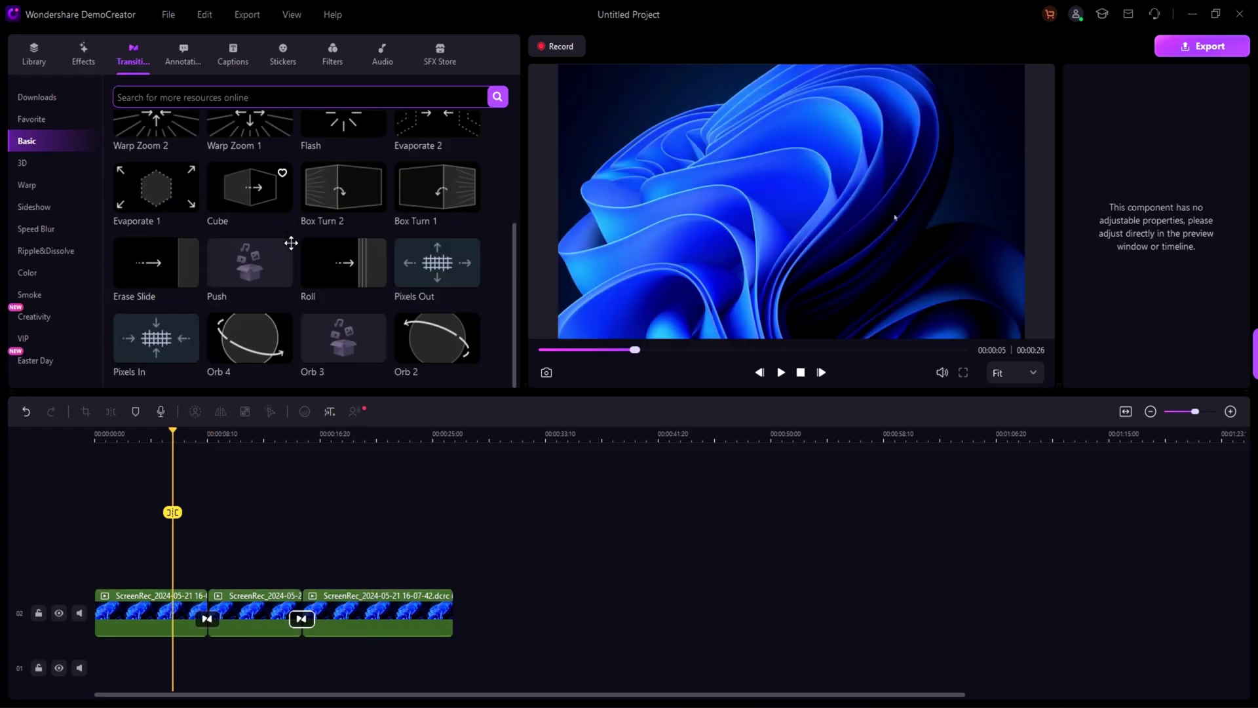
scroll(275, 246, up, 3)
click(65, 254)
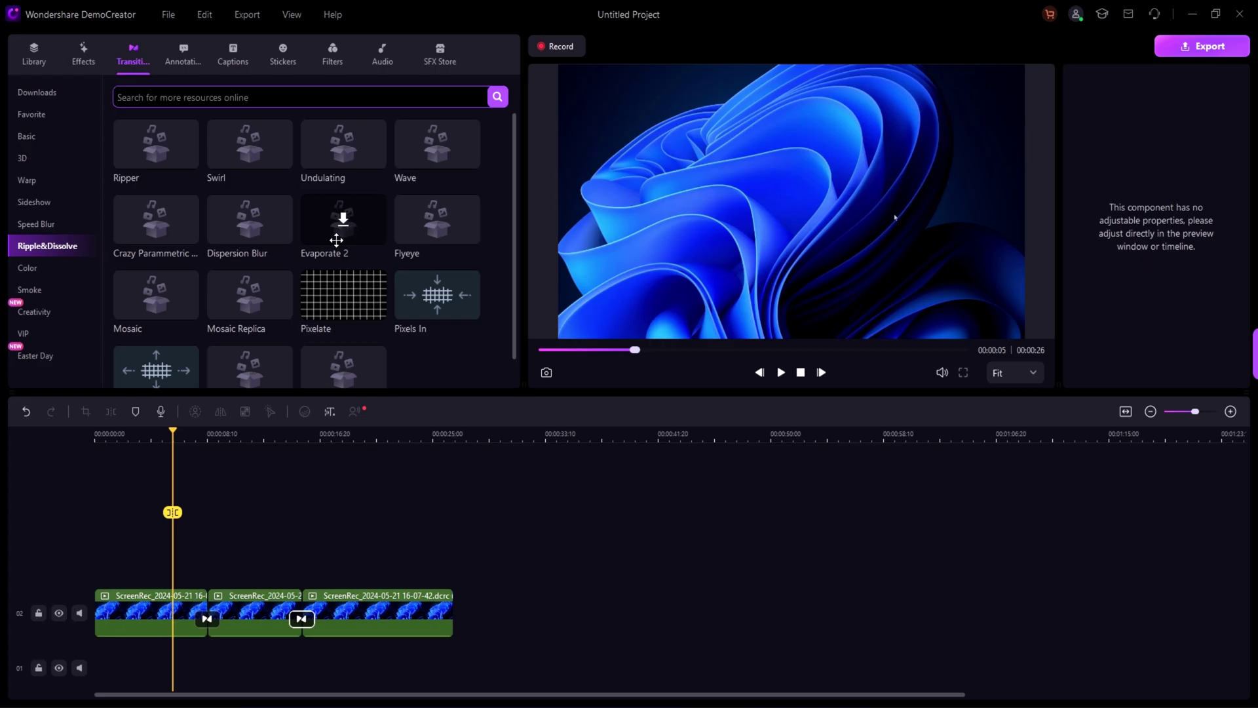
click(30, 289)
click(184, 52)
click(47, 142)
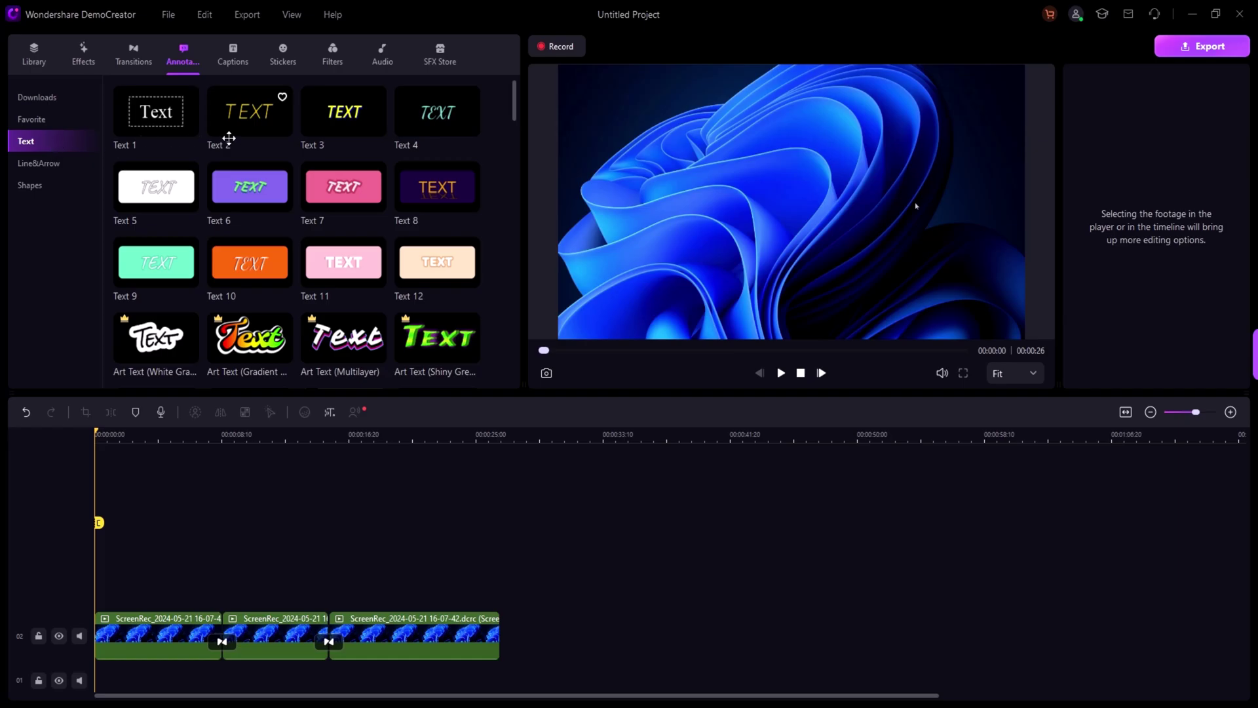
Place the Red Metal art text on track 03 at the start and retitle it 'Youtube'.
scroll(233, 151, down, 3)
scroll(232, 158, down, 5)
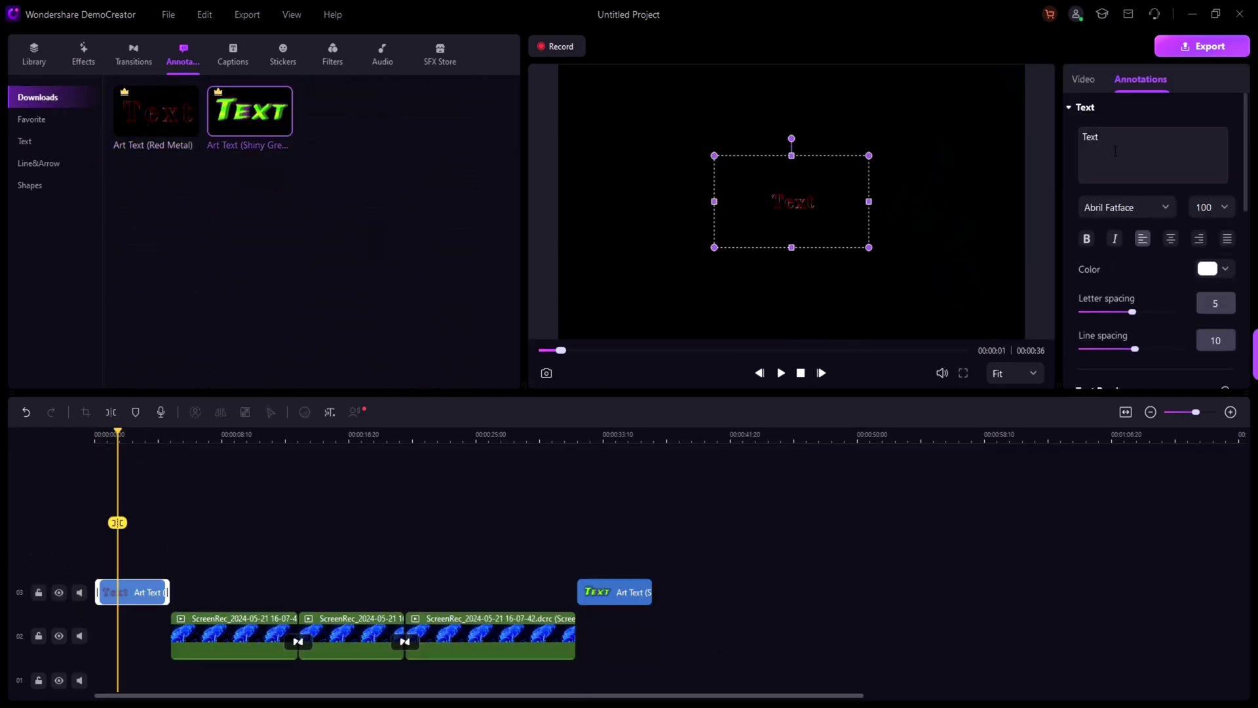
click(1071, 135)
text(Dem)
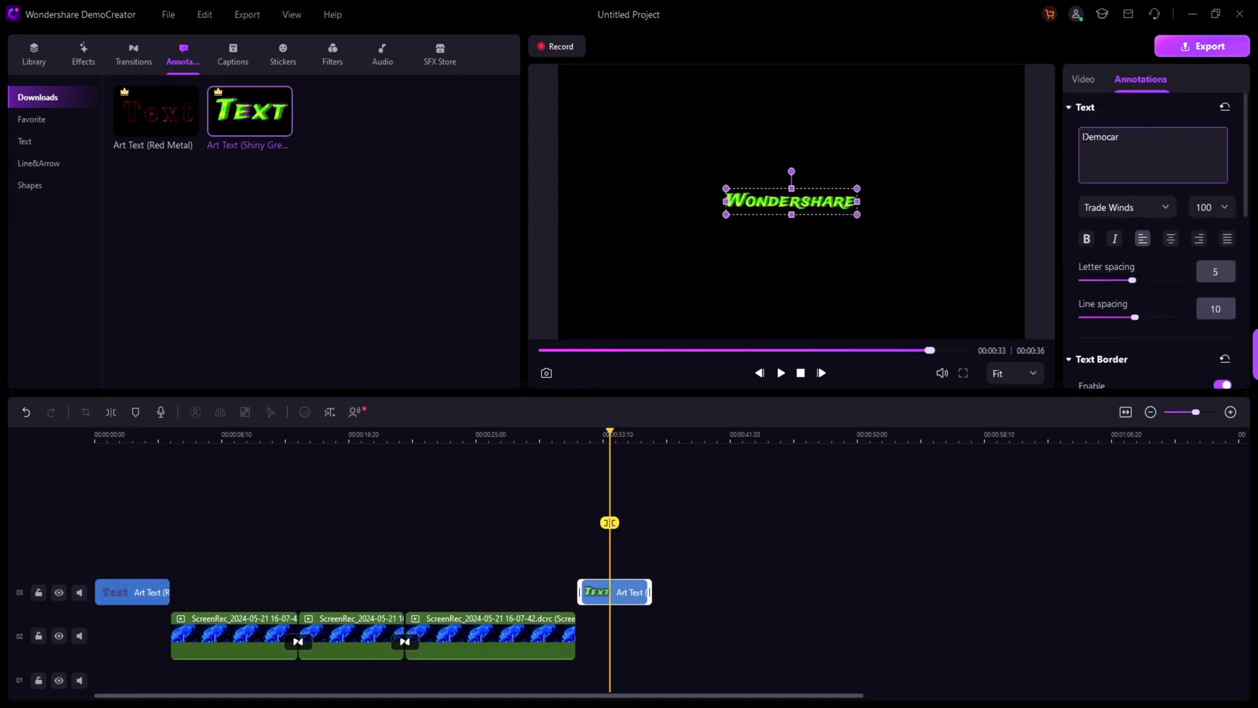
key(BackSpace)
key(BackSpace)
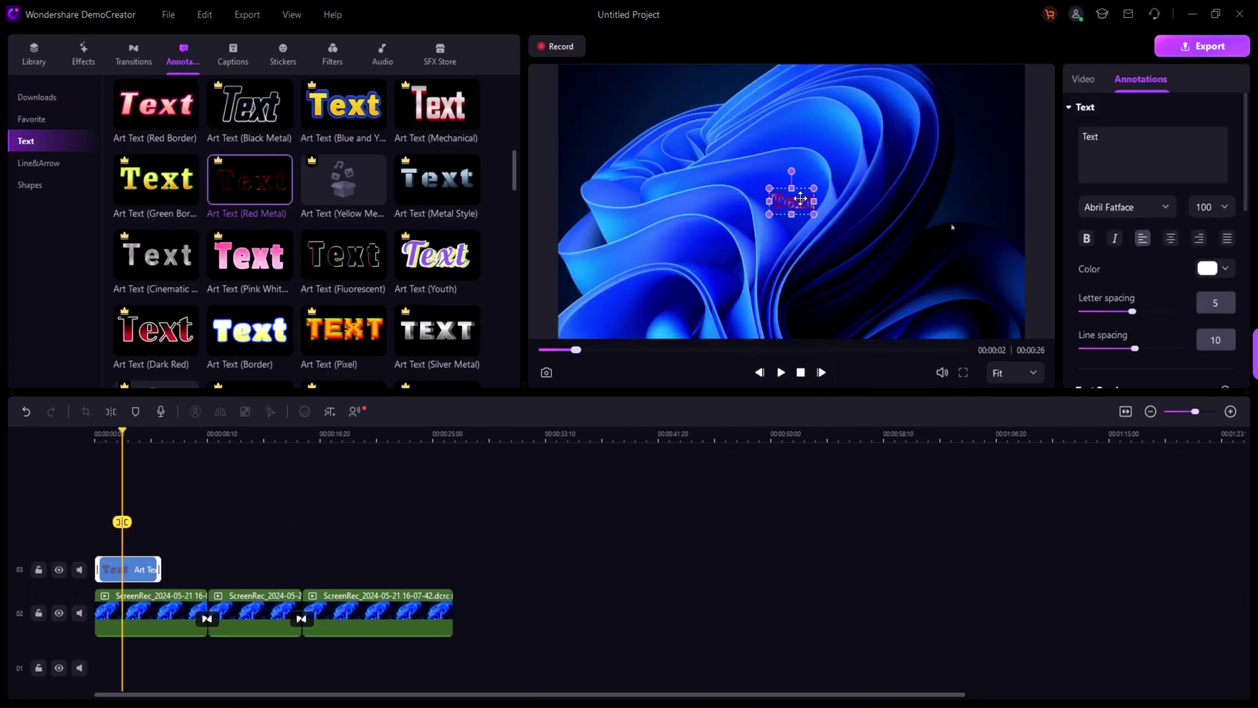
click(1103, 134)
text(Youtube)
click(865, 213)
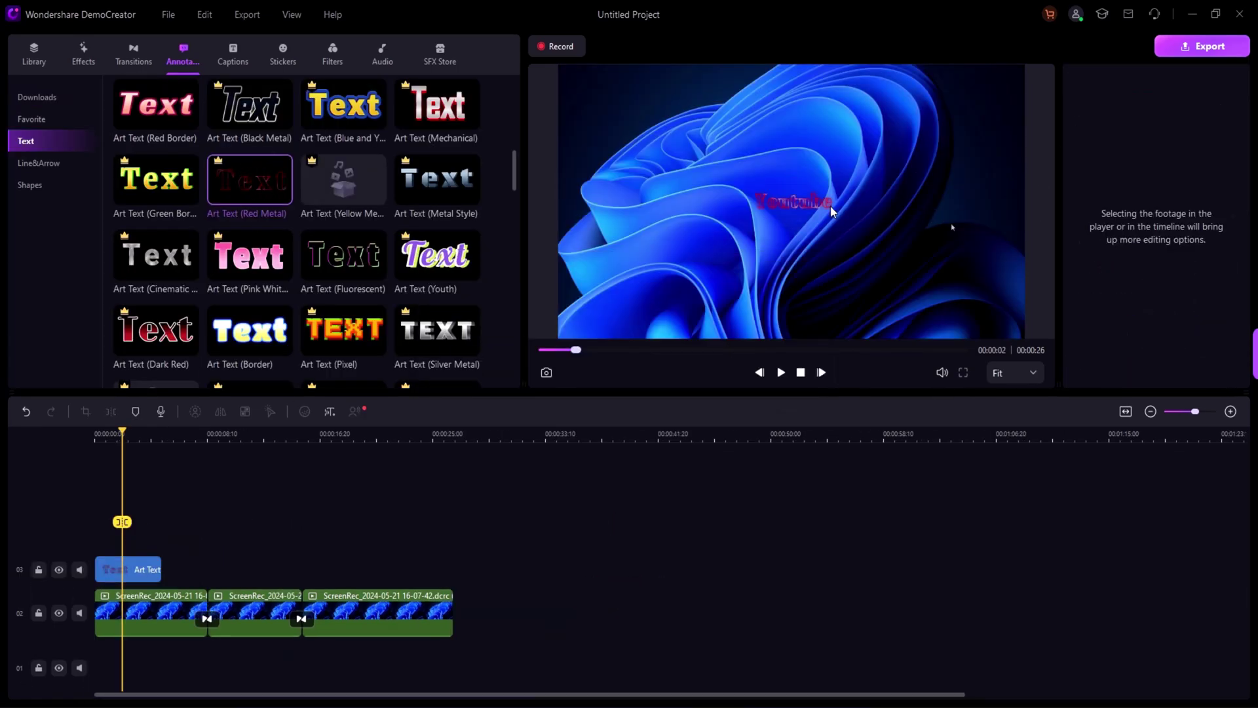
Open export and confirm MP4 output at 1280*720 without changing any settings.
click(1208, 48)
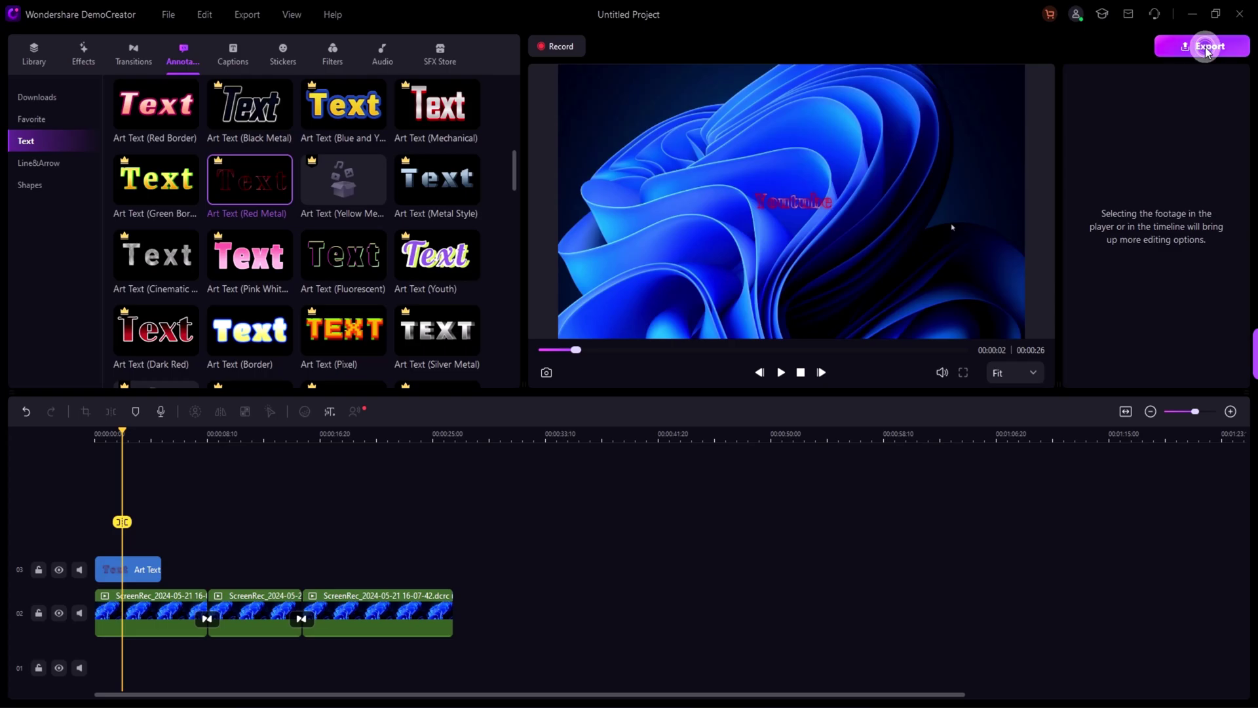
click(819, 141)
click(819, 141)
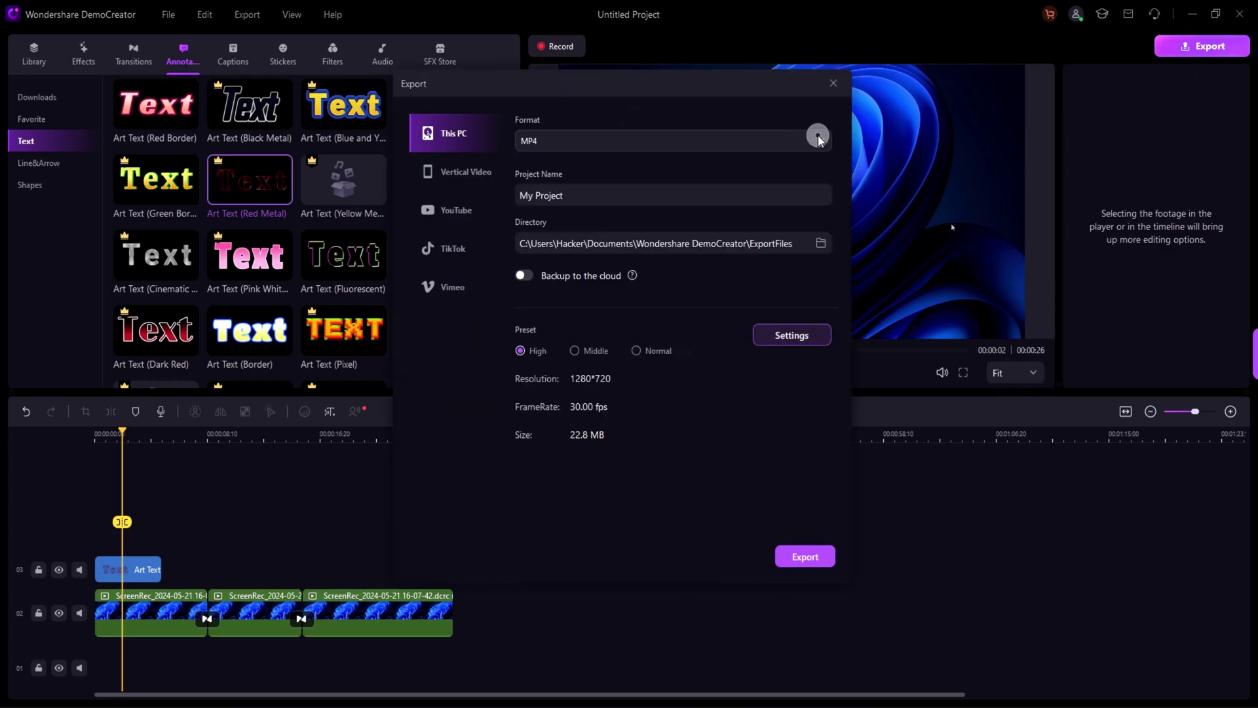
click(793, 336)
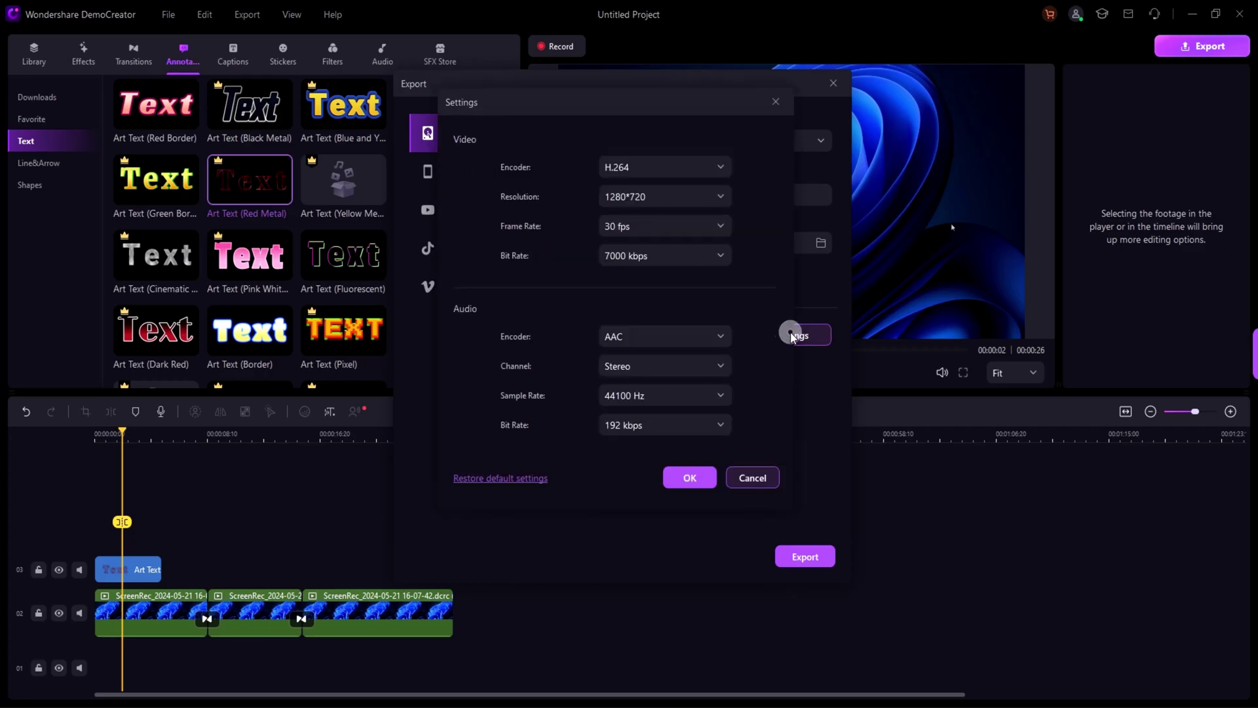
click(721, 196)
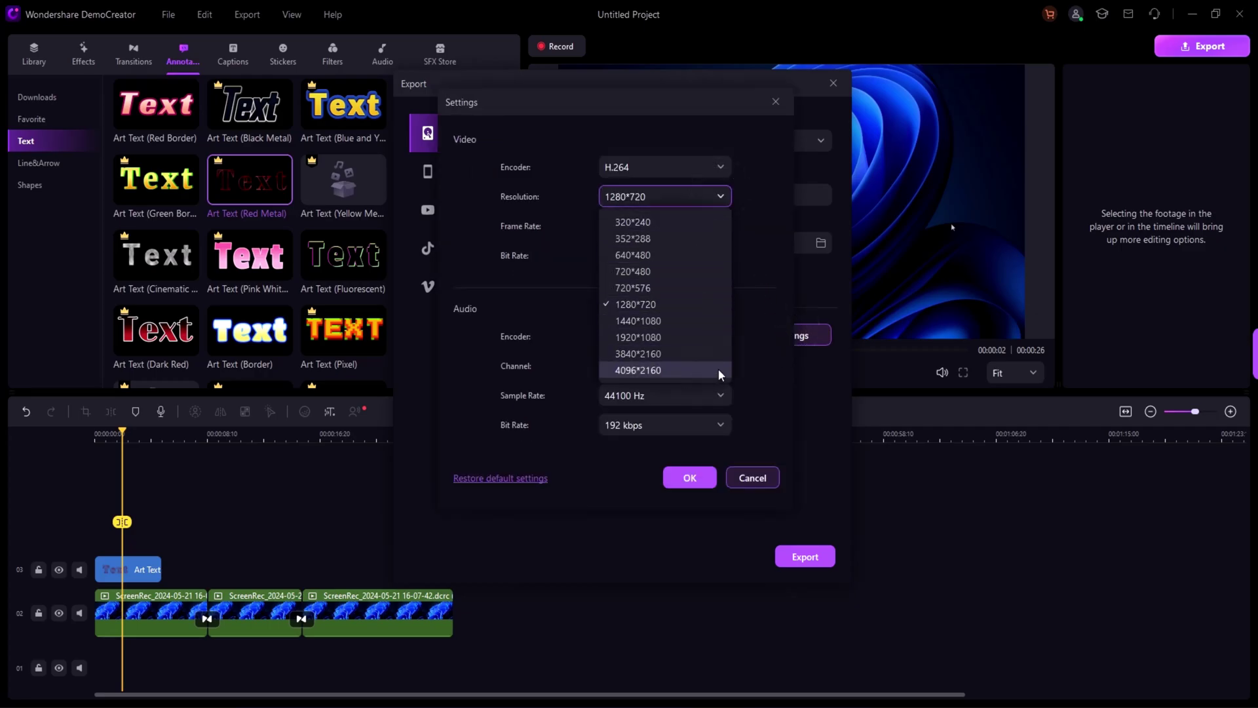
click(760, 367)
click(763, 476)
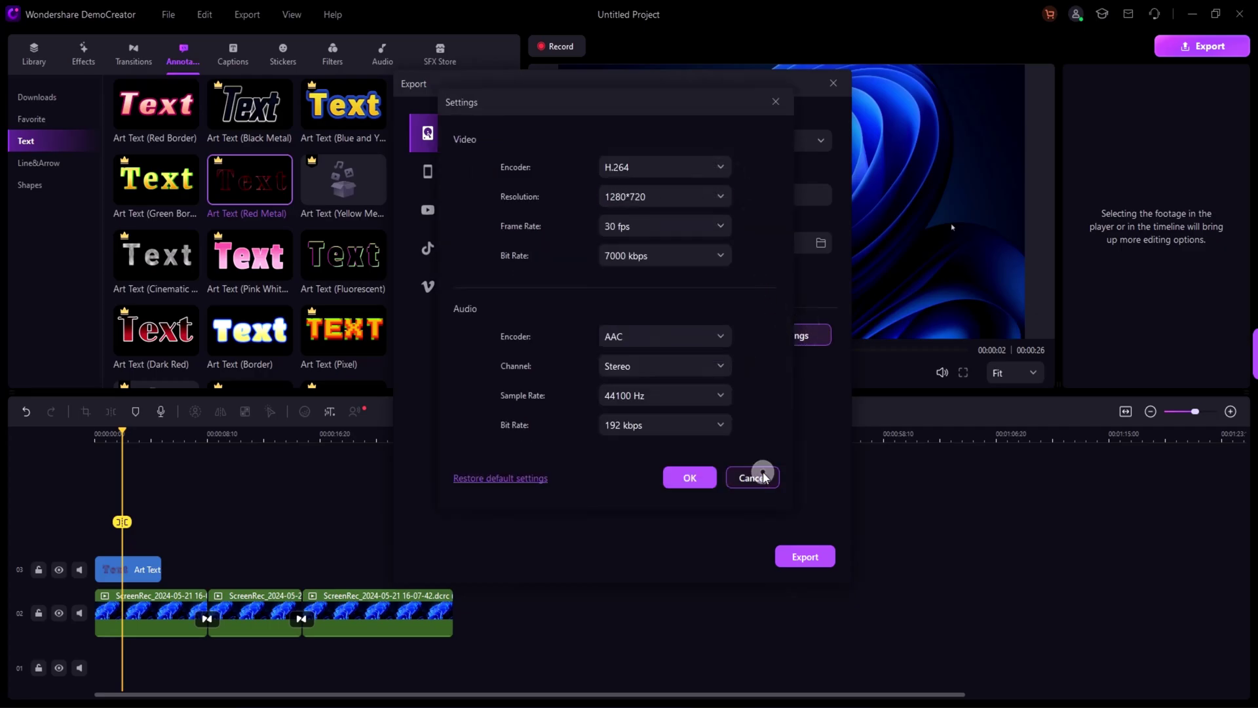
Keep MP4 as the format, then try the YouTube tab and dismiss its sign-in prompt.
click(809, 146)
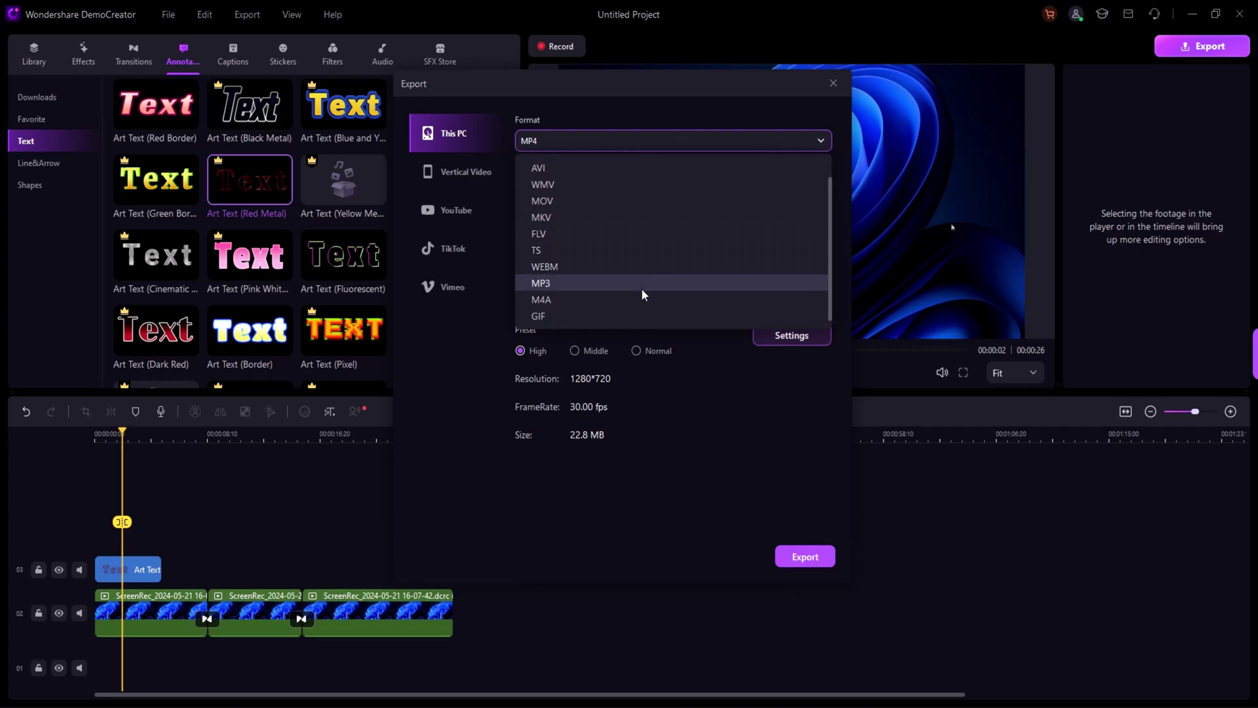
scroll(626, 318, down, 1)
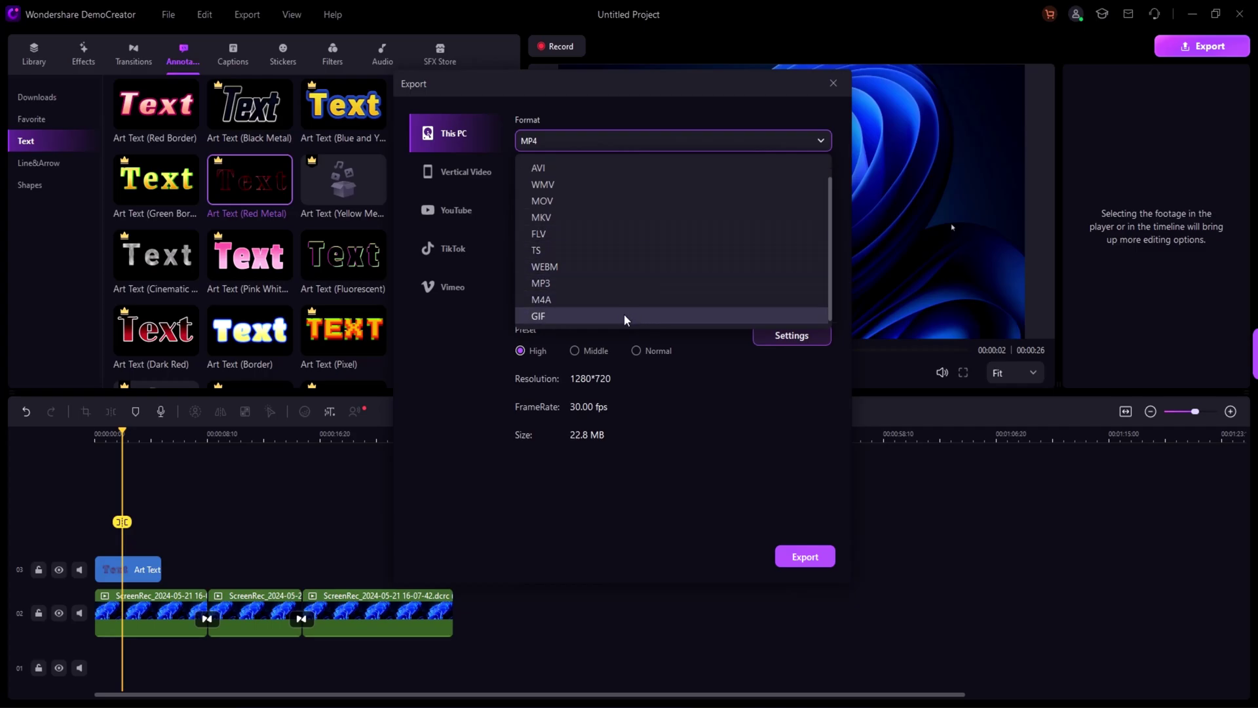
click(701, 431)
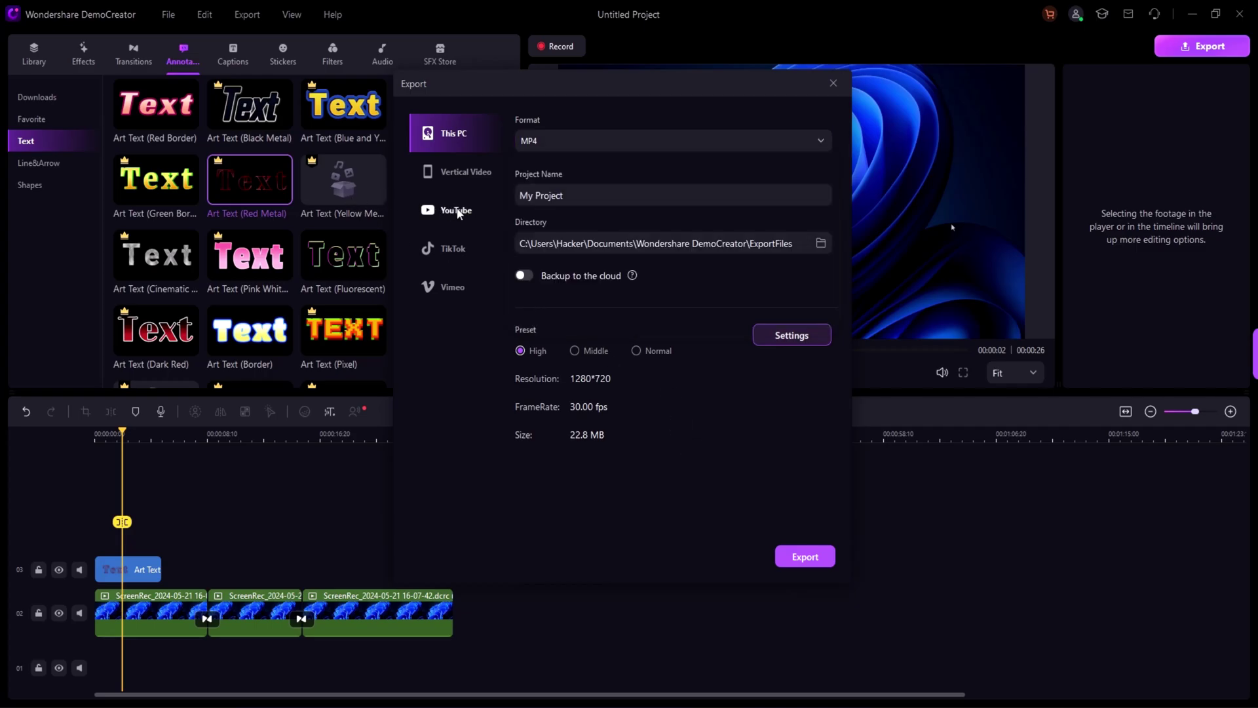
click(466, 216)
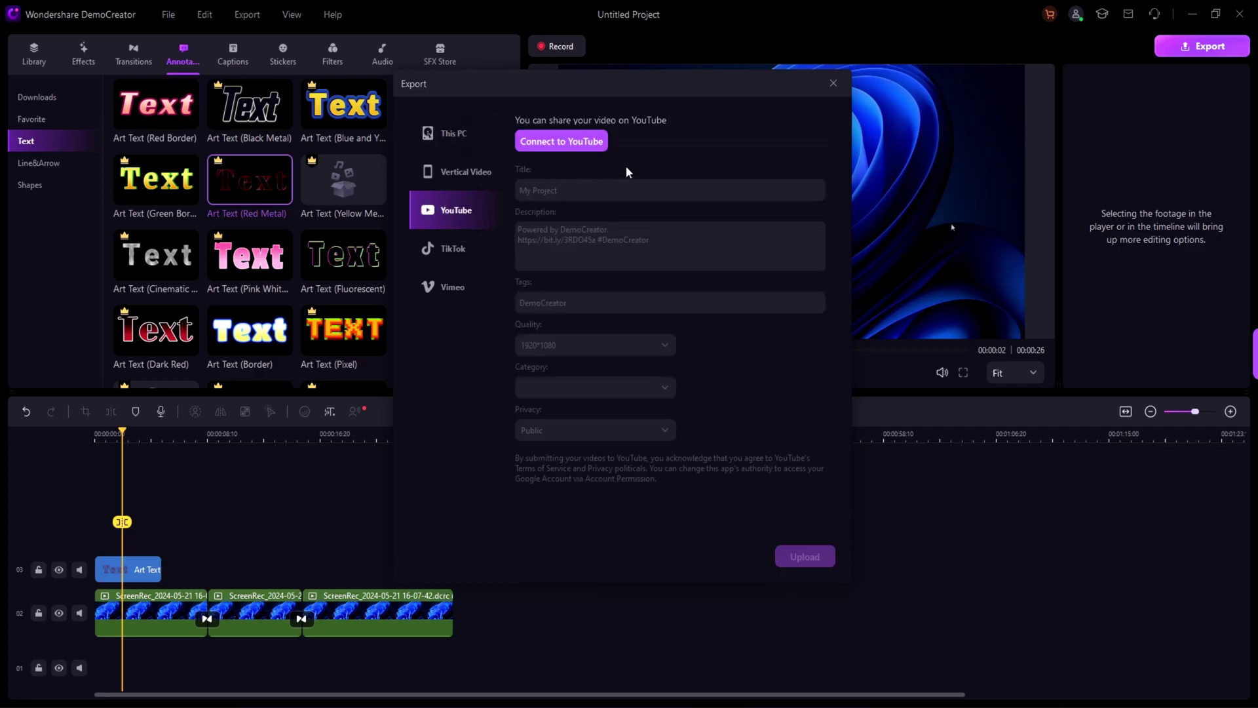
click(586, 143)
click(796, 354)
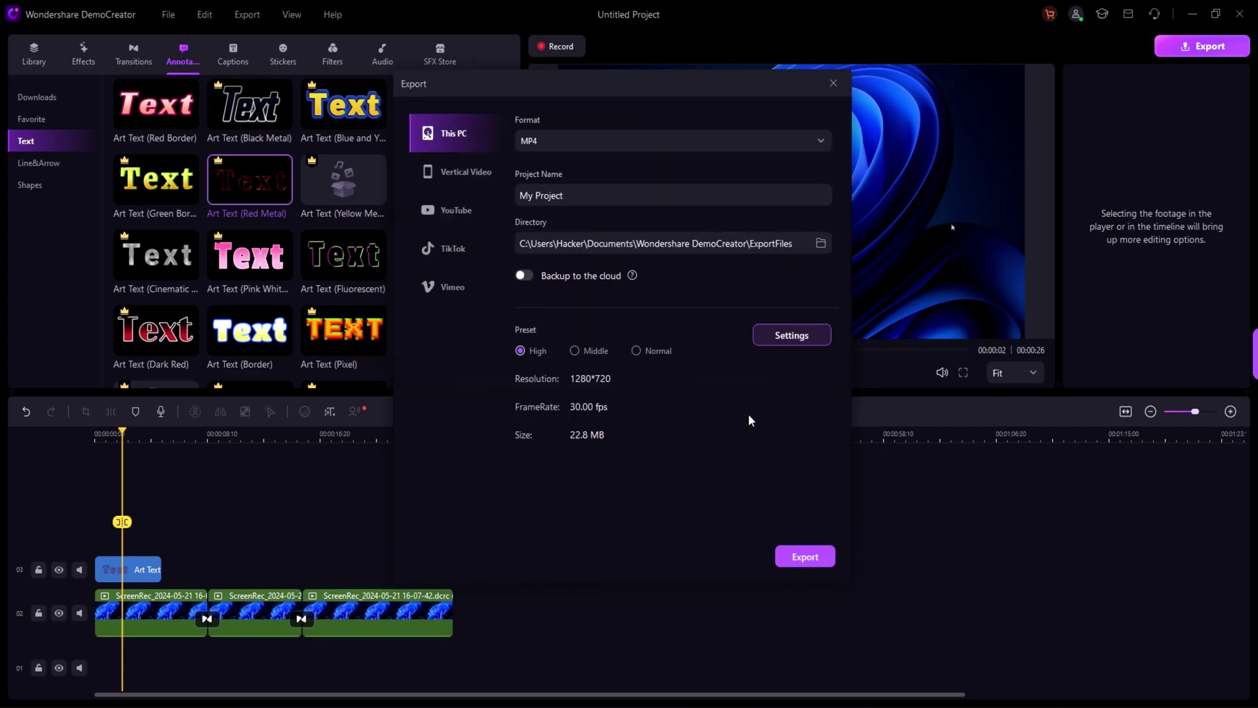
Export the project to this PC, then open the Video Recorder in Game mode.
click(799, 556)
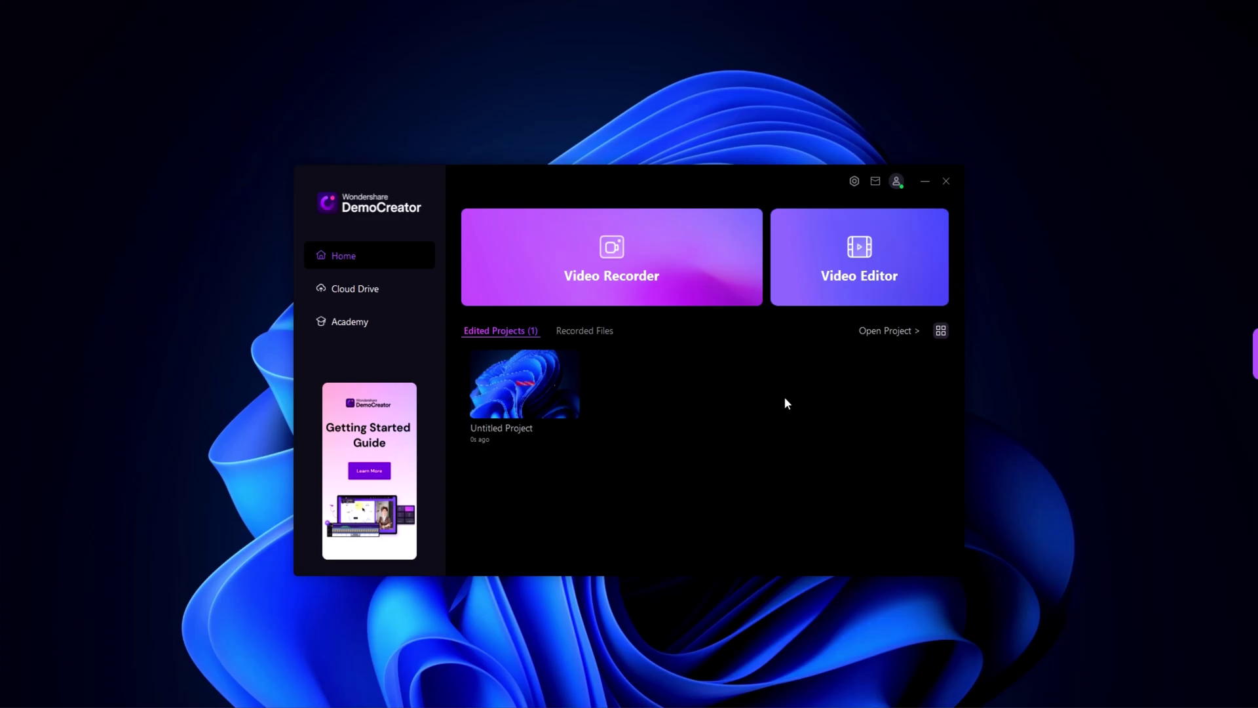
click(691, 276)
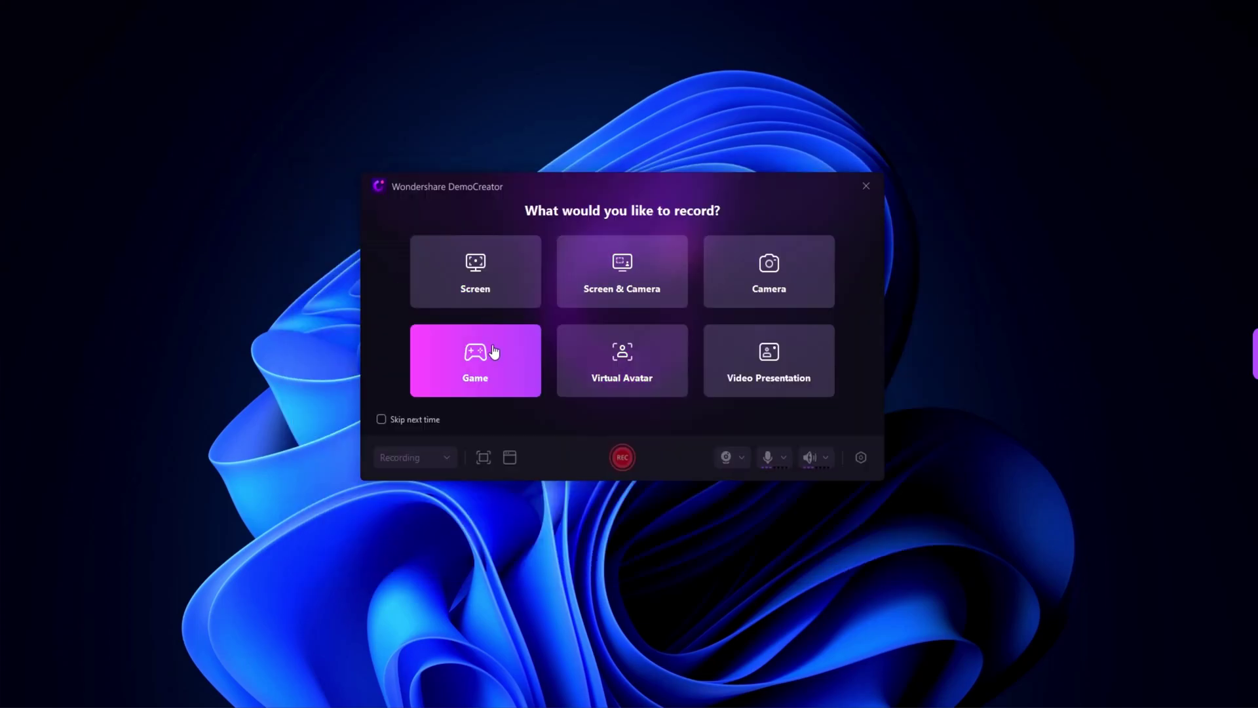
click(488, 354)
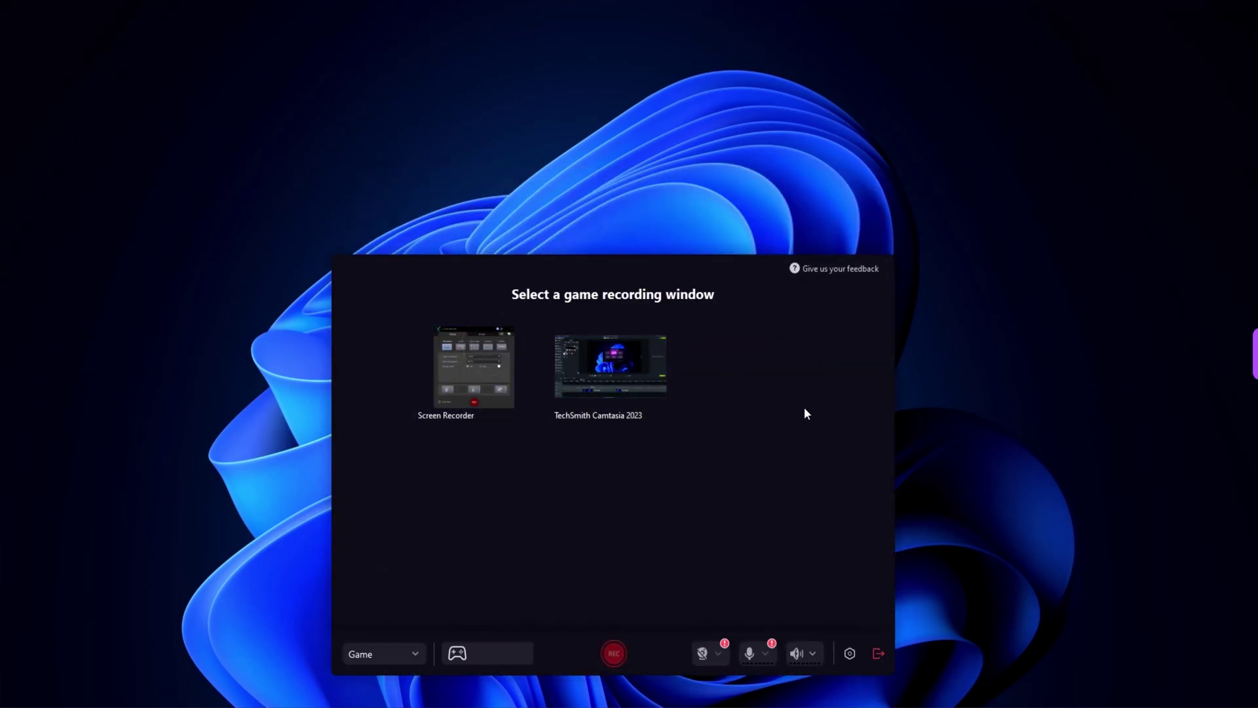
Switch the recorder to Video Presentation mode and view the program windows available to share.
click(398, 655)
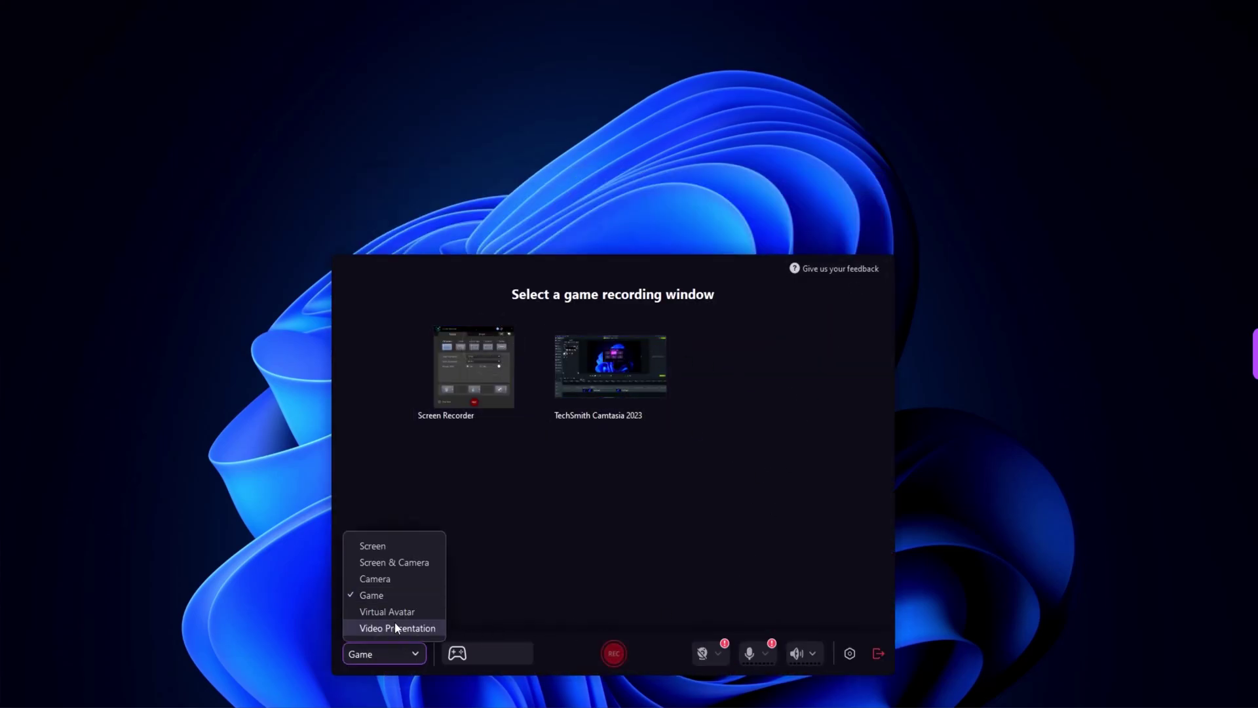
click(399, 623)
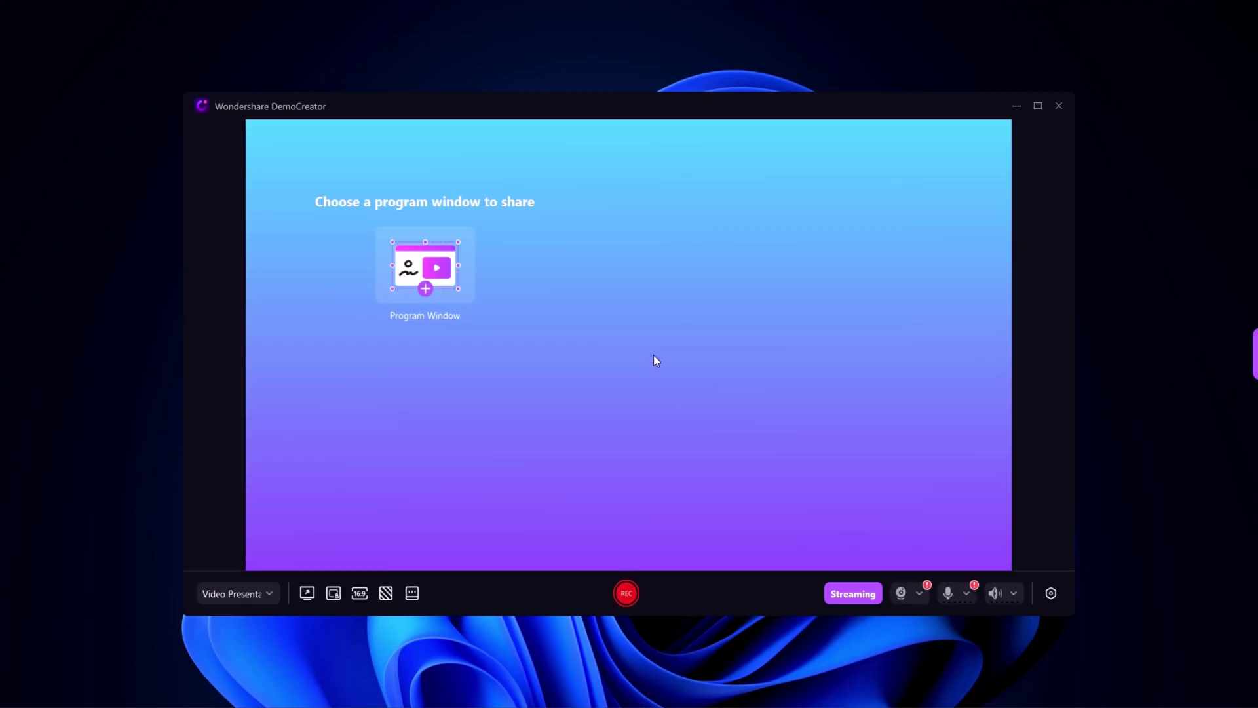
click(439, 288)
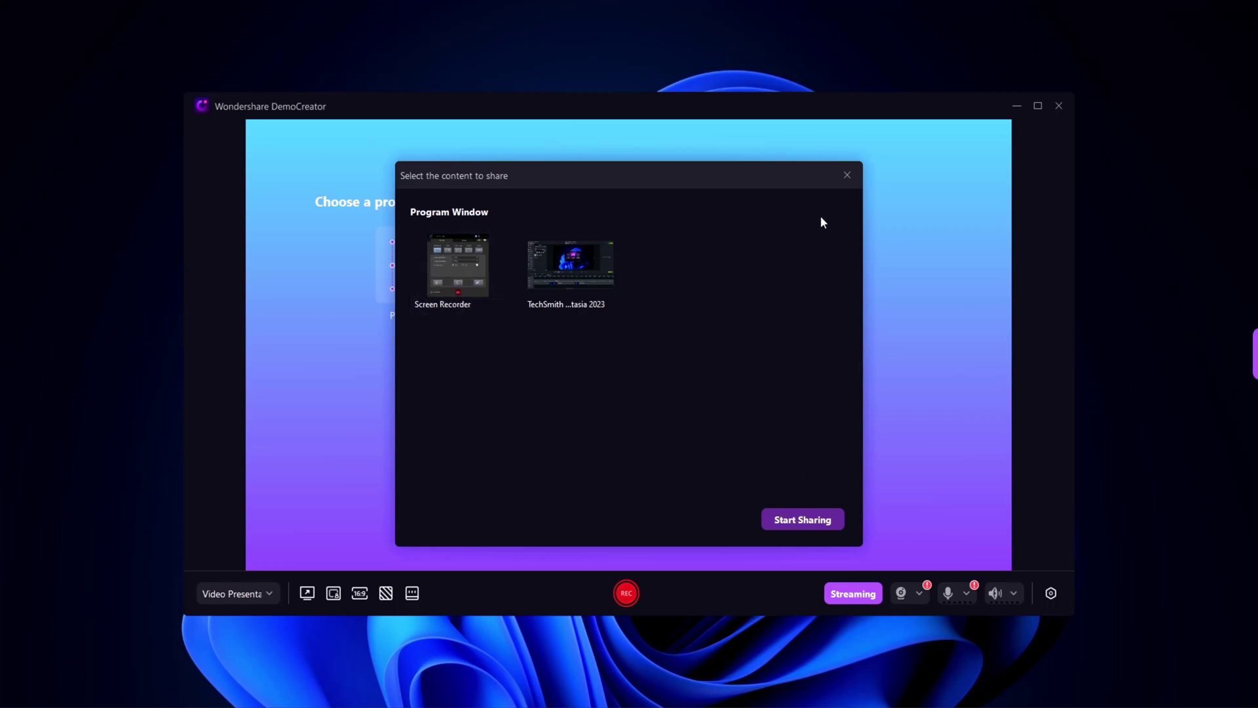
click(847, 175)
Scroll the DemoCreator website and ask its chat assistant where the User Guide is.
click(253, 593)
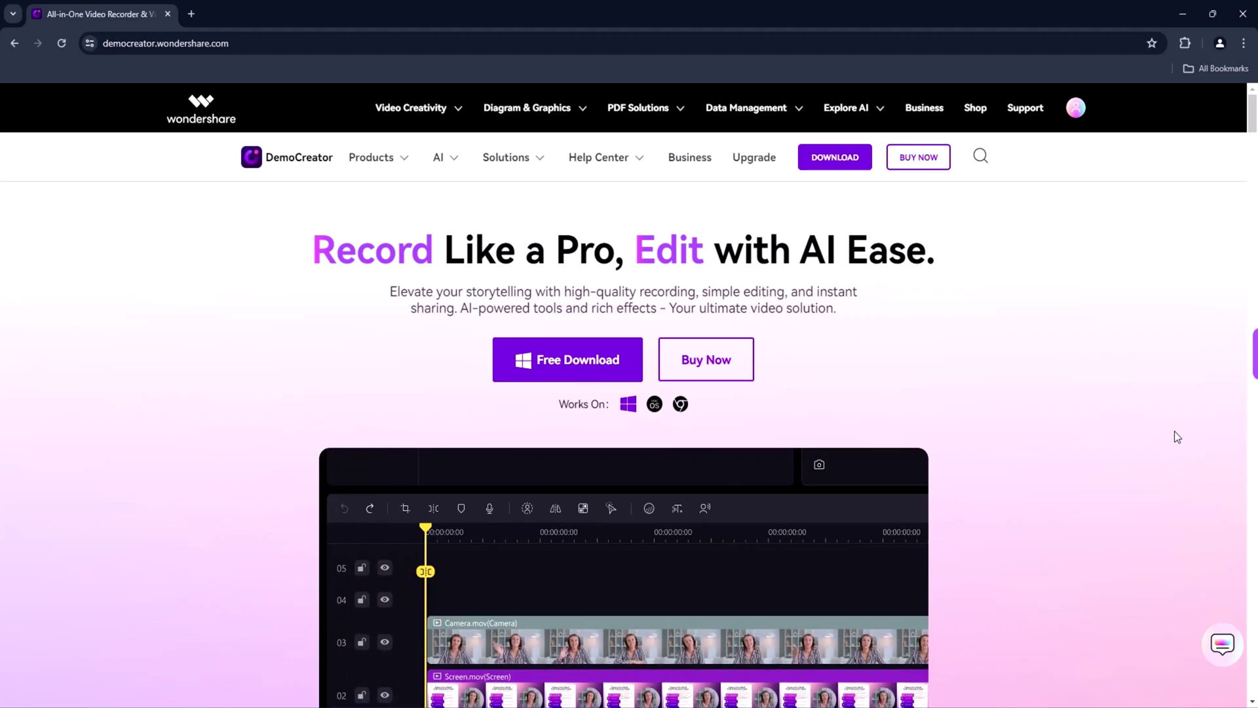
scroll(1178, 437, down, 1)
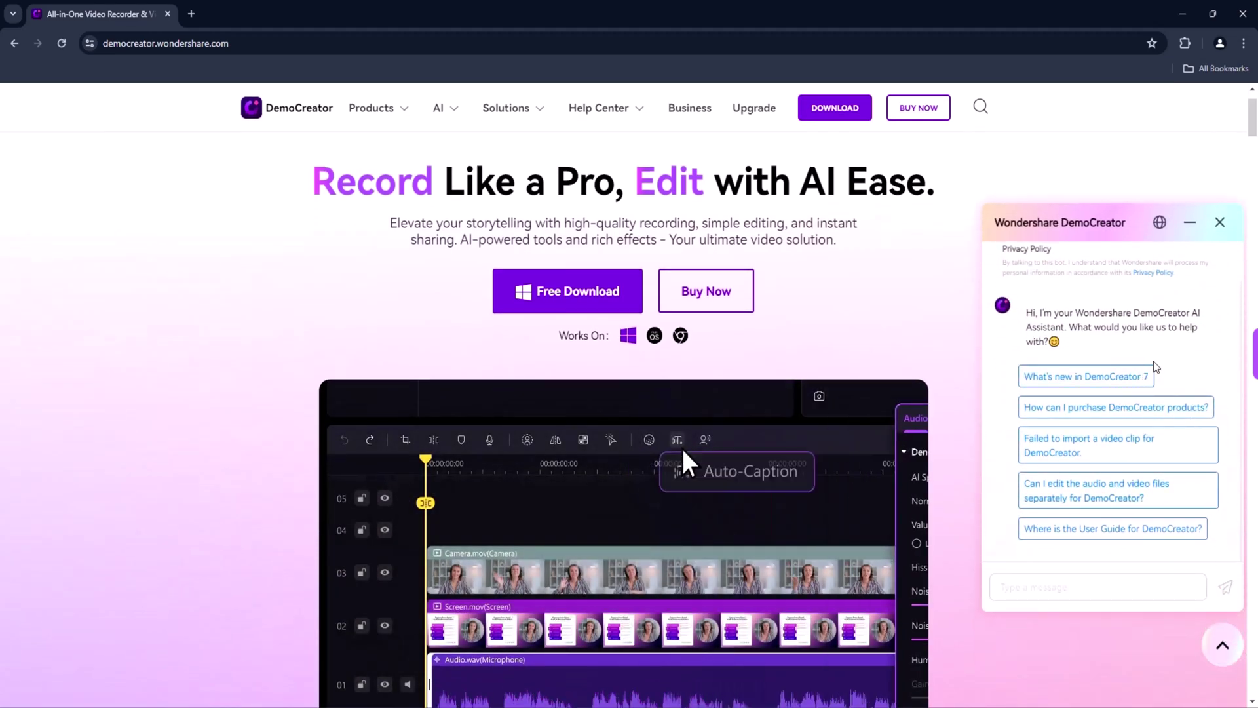
scroll(1122, 386, down, 5)
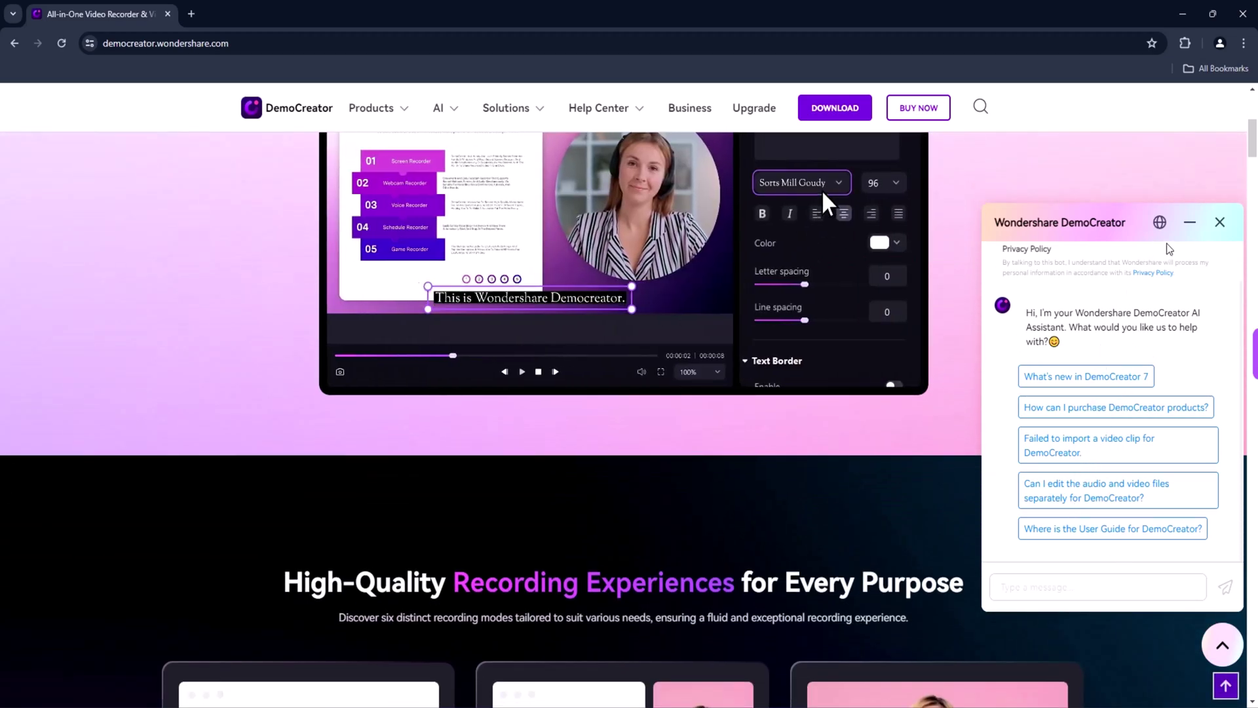
click(1110, 526)
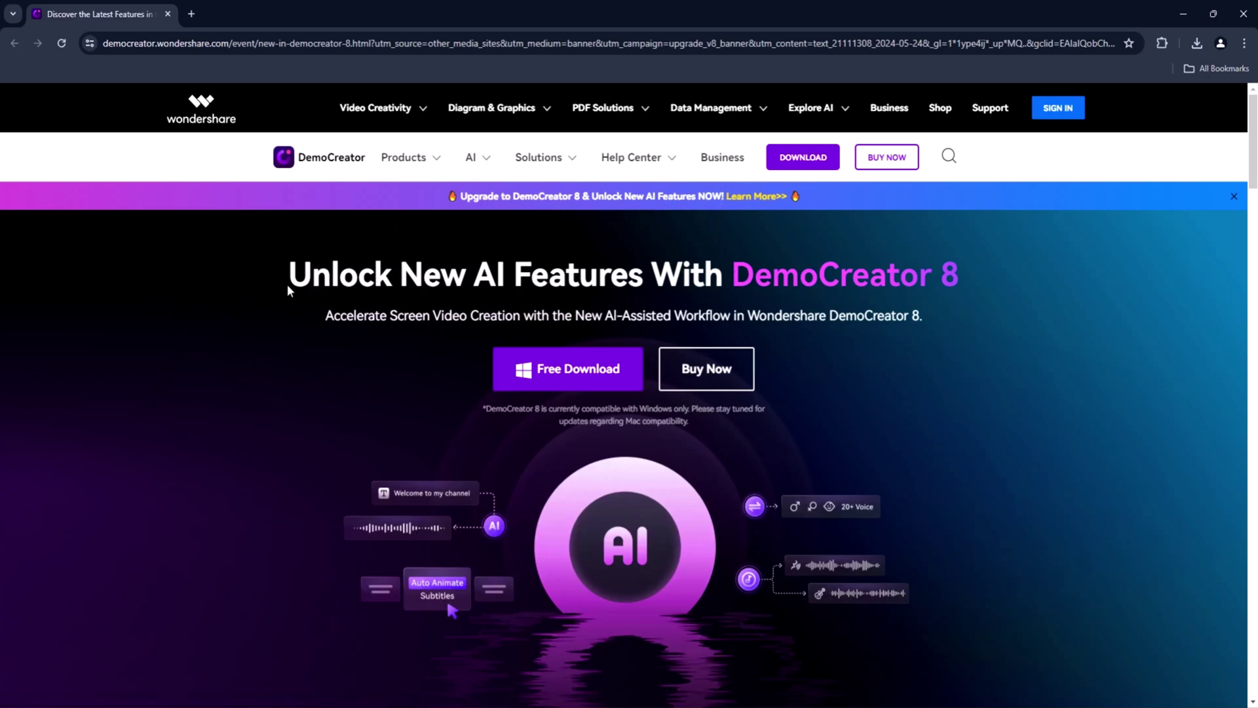
drag(288, 290, 962, 279)
click(963, 313)
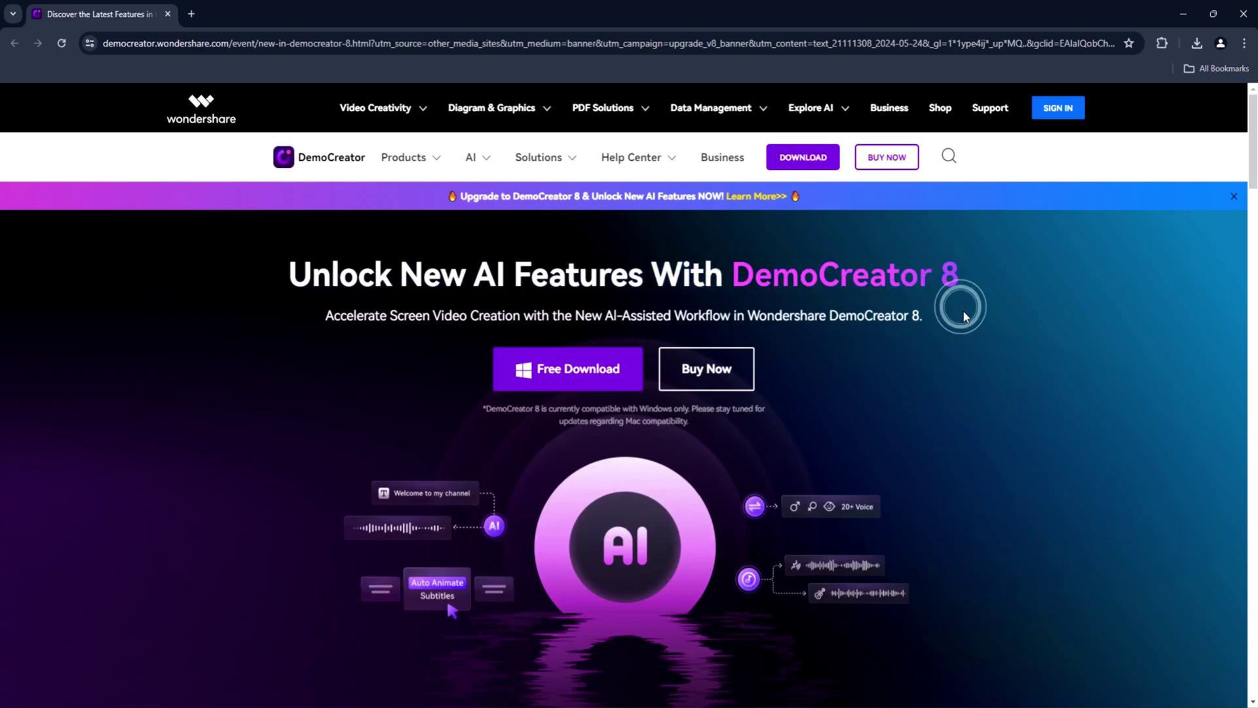
scroll(965, 318, down, 5)
scroll(967, 321, down, 7)
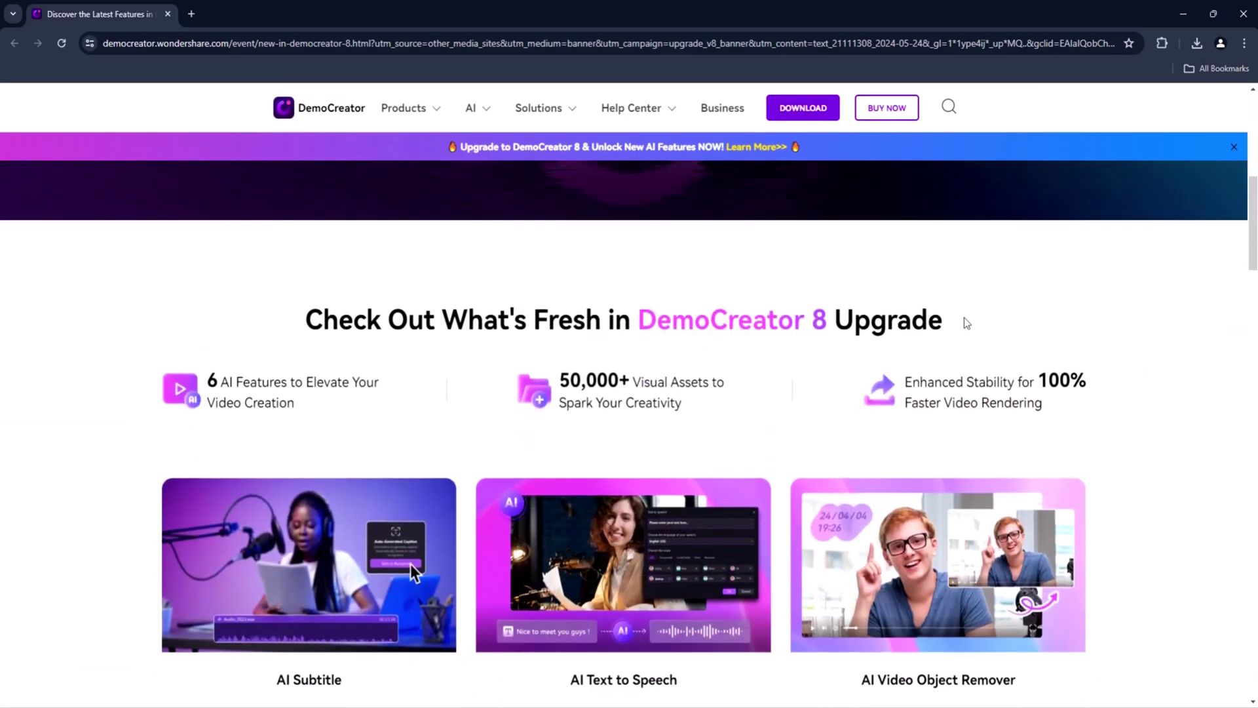
scroll(32, 401, down, 1)
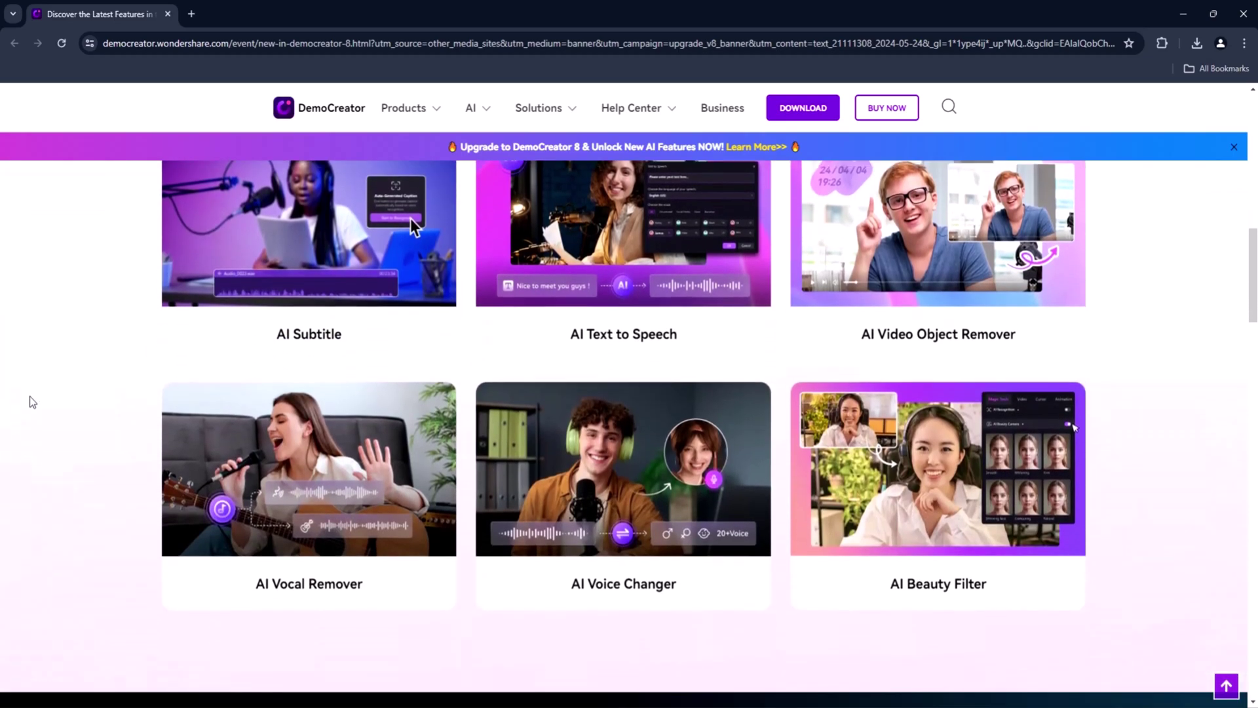
scroll(31, 401, up, 1)
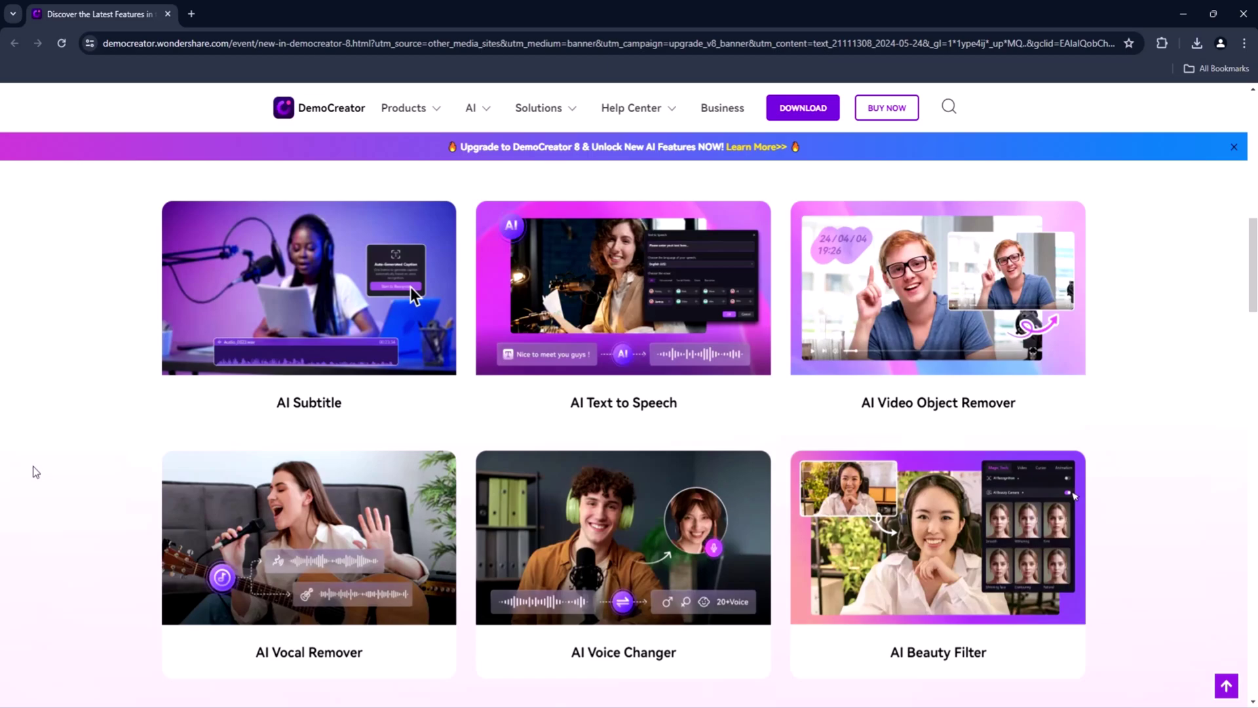
key(Home)
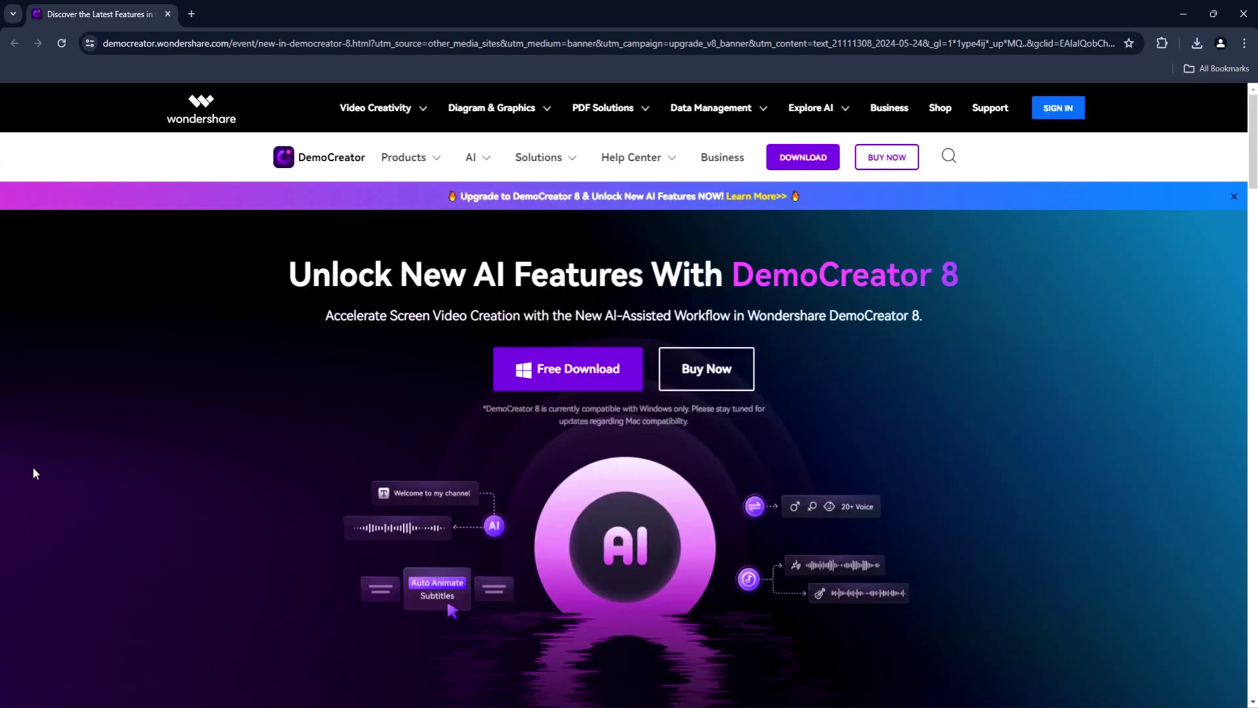